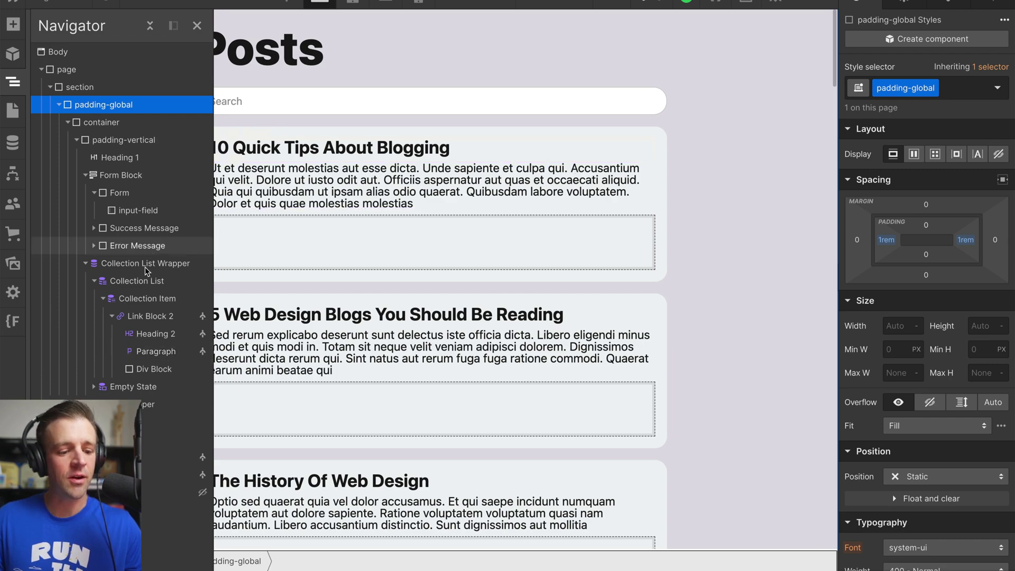
- Copy the Finsweet CMS Filter script from its documentation page and return to Webflow
click(353, 1)
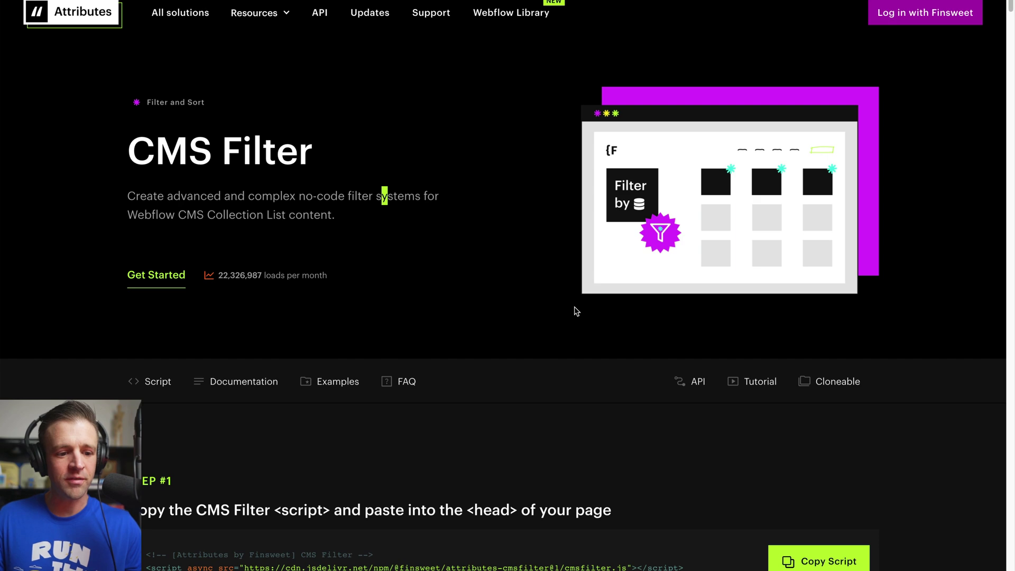
scroll(576, 311, down, 4)
click(822, 340)
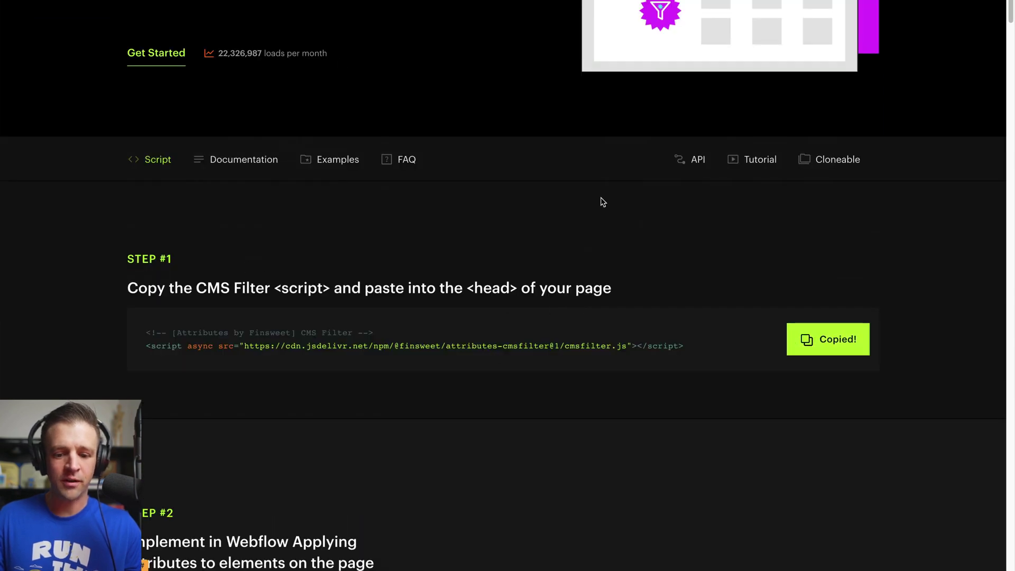
key(super+Tab)
- Paste the CMS Filter script below CMS Nest in the Home page's head code and save
click(13, 110)
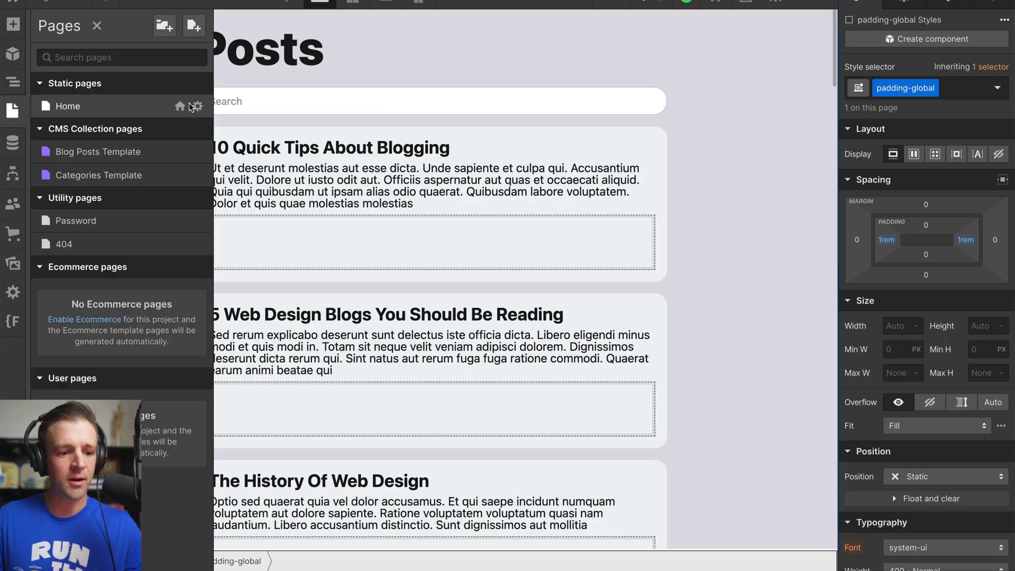
click(196, 106)
scroll(389, 197, down, 20)
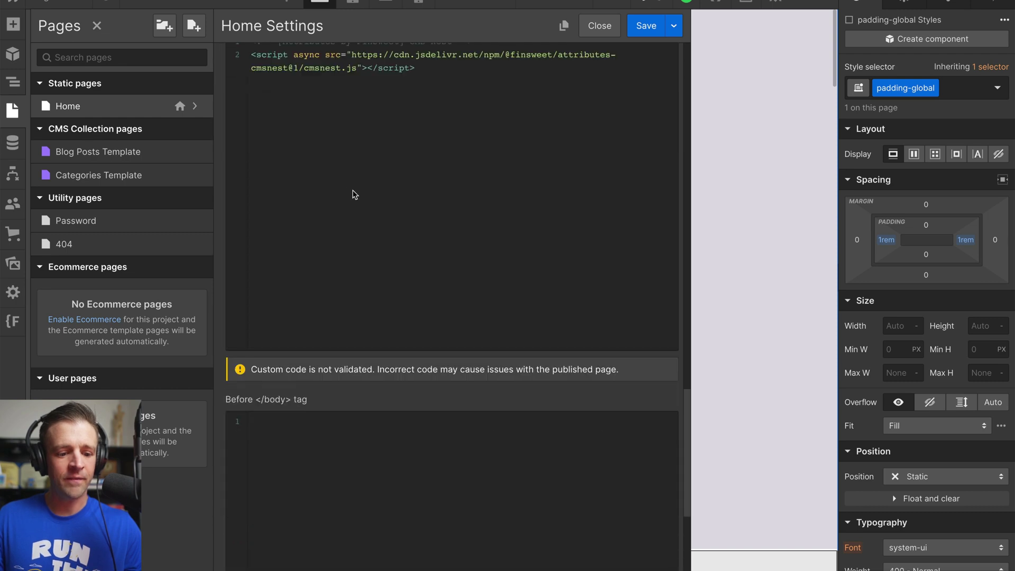
scroll(422, 139, up, 5)
click(442, 341)
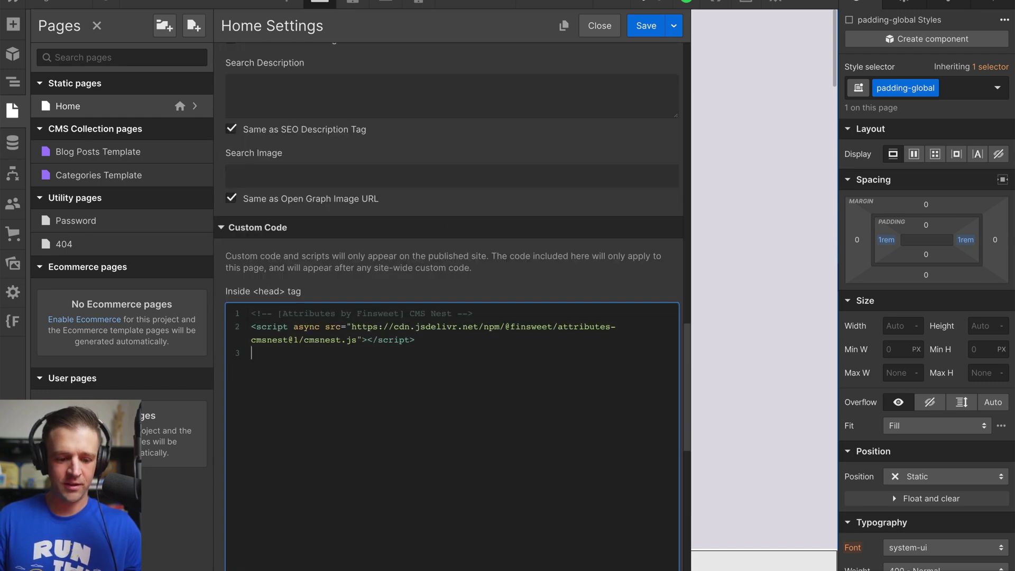
key(ctrl+v)
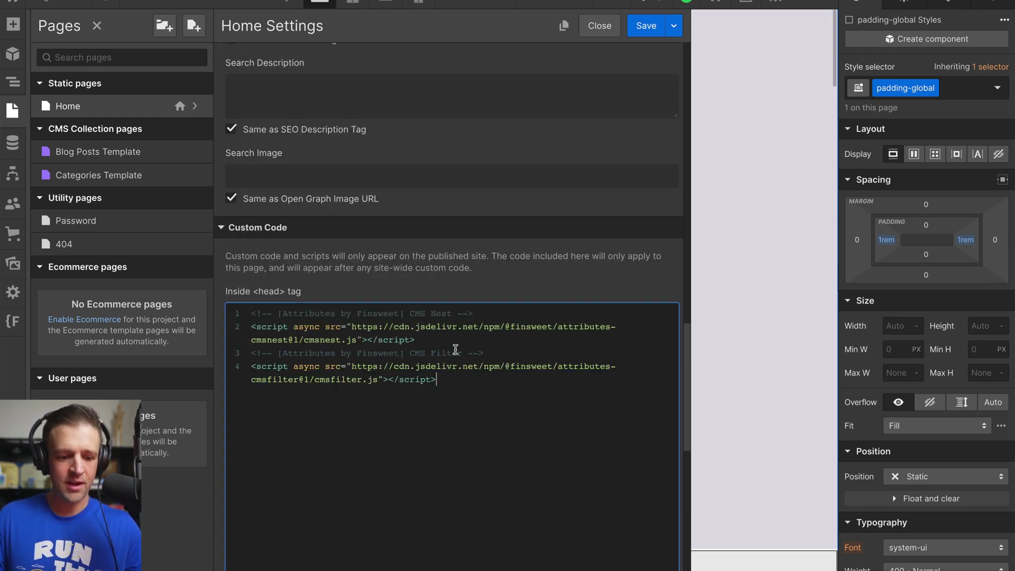
click(646, 26)
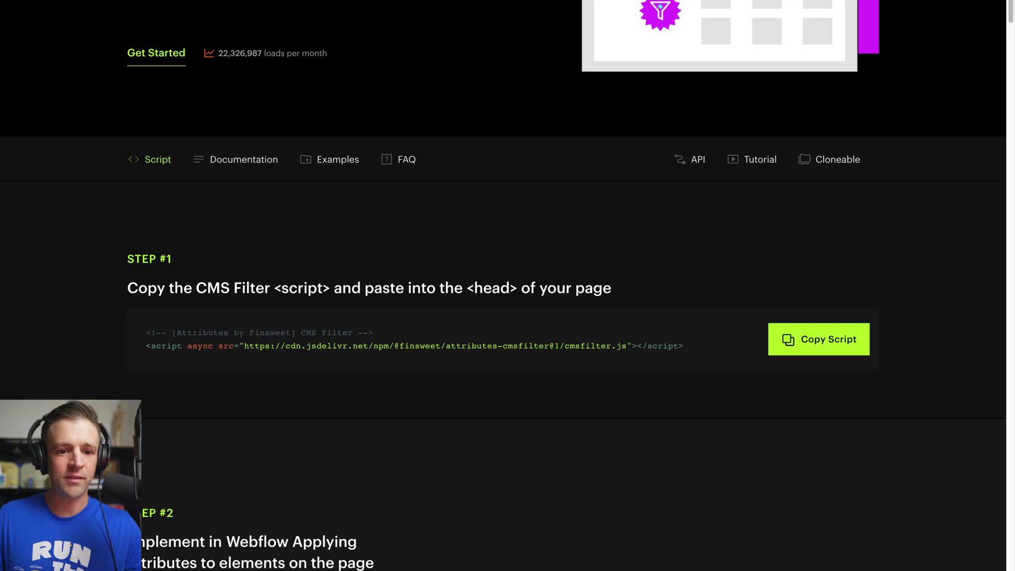
- Expand the LIST requirement in the CMS Filter docs and copy the fs-cmsfilter-element name
scroll(510, 200, down, 7)
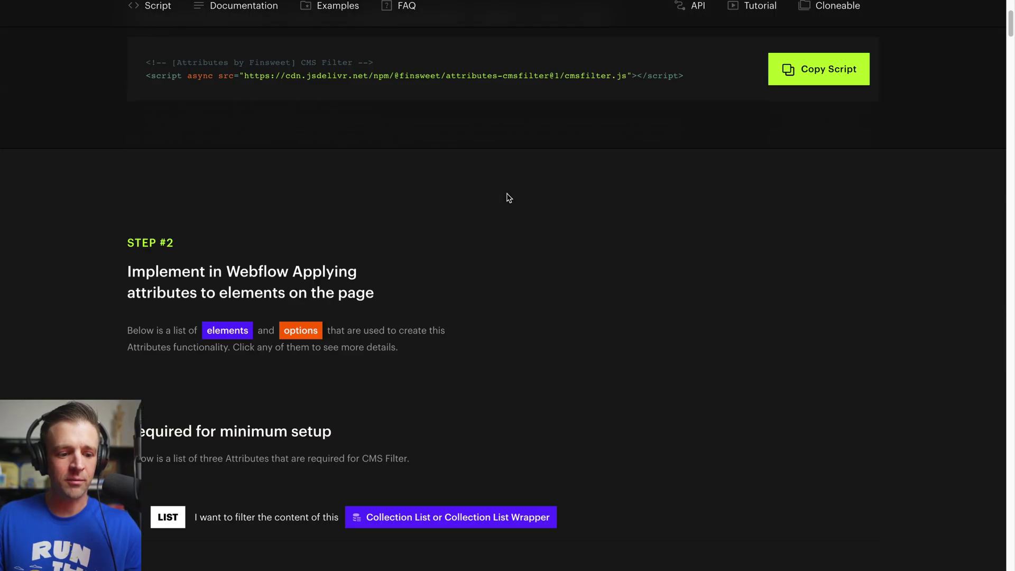
scroll(509, 197, down, 4)
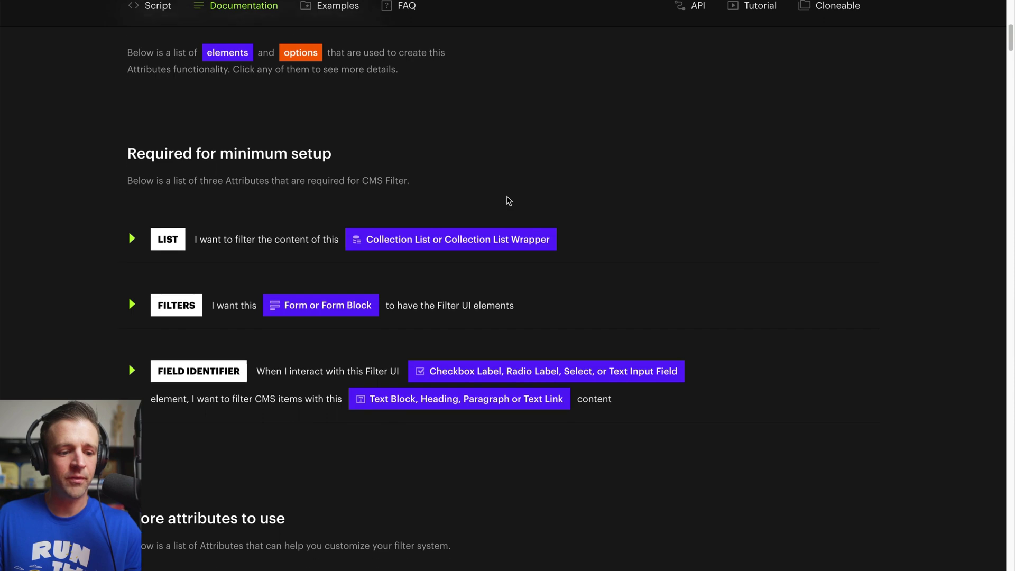
key(ctrl+plus)
key(ctrl+plus)
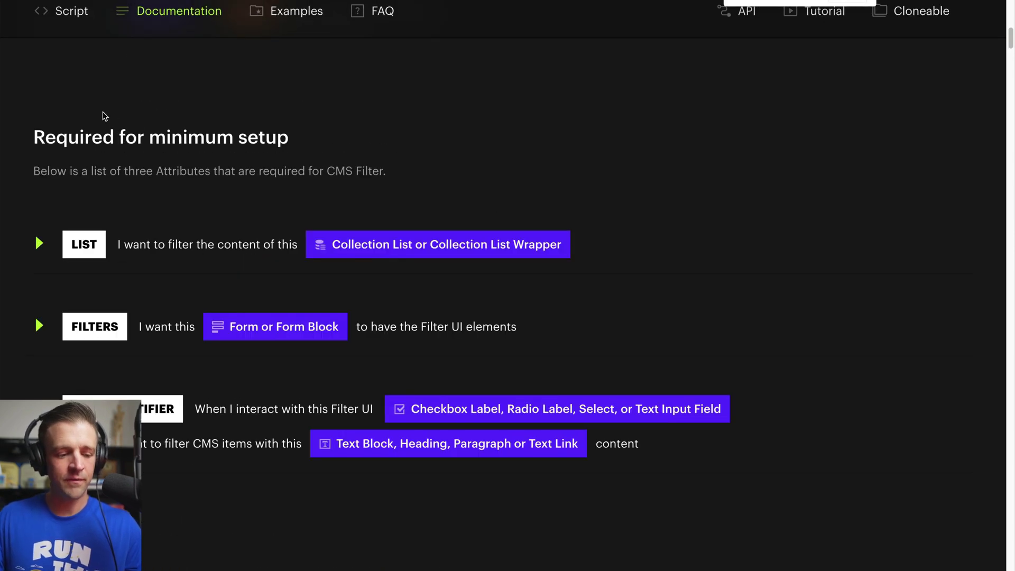
scroll(236, 193, down, 3)
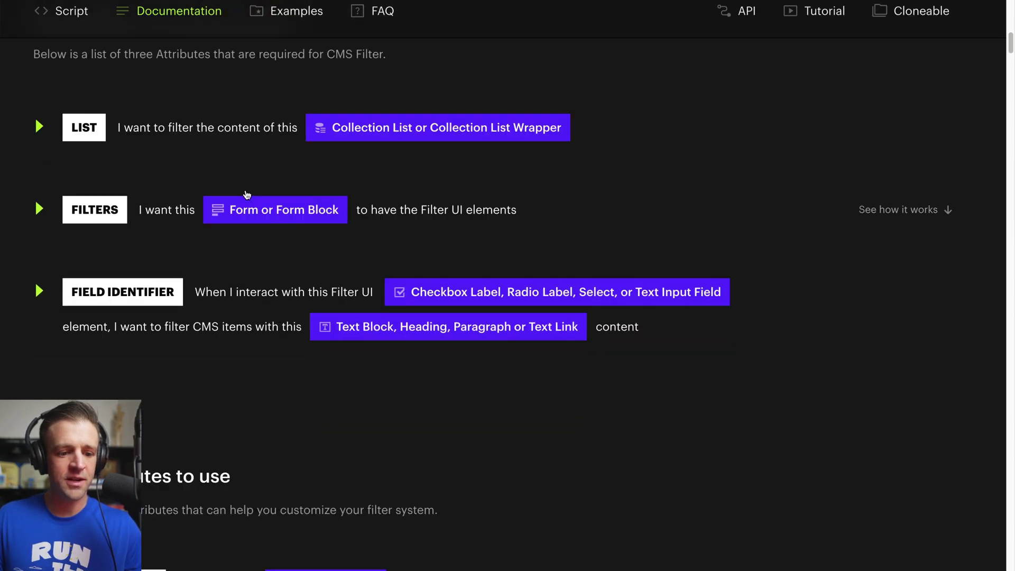
click(221, 136)
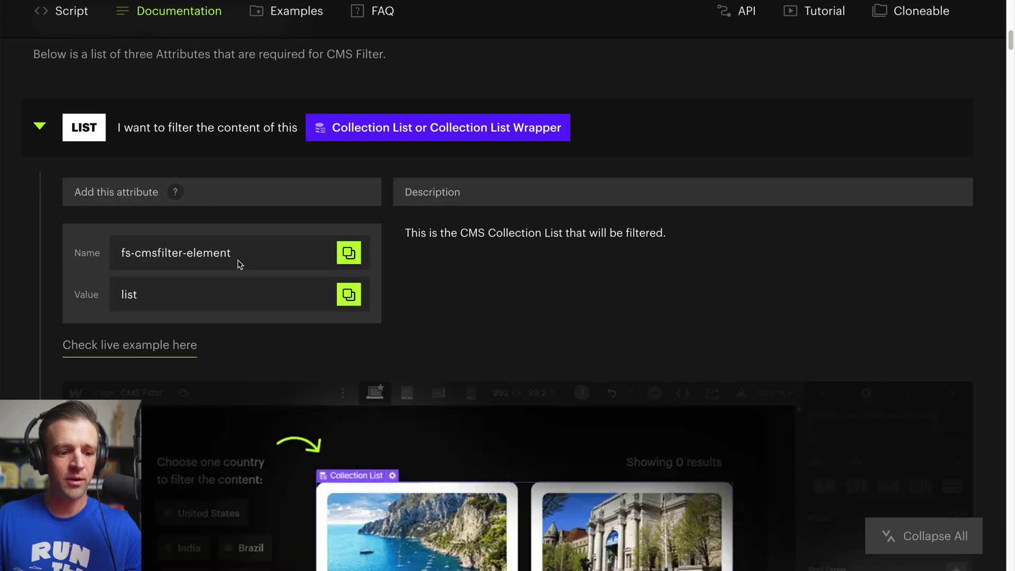
click(348, 254)
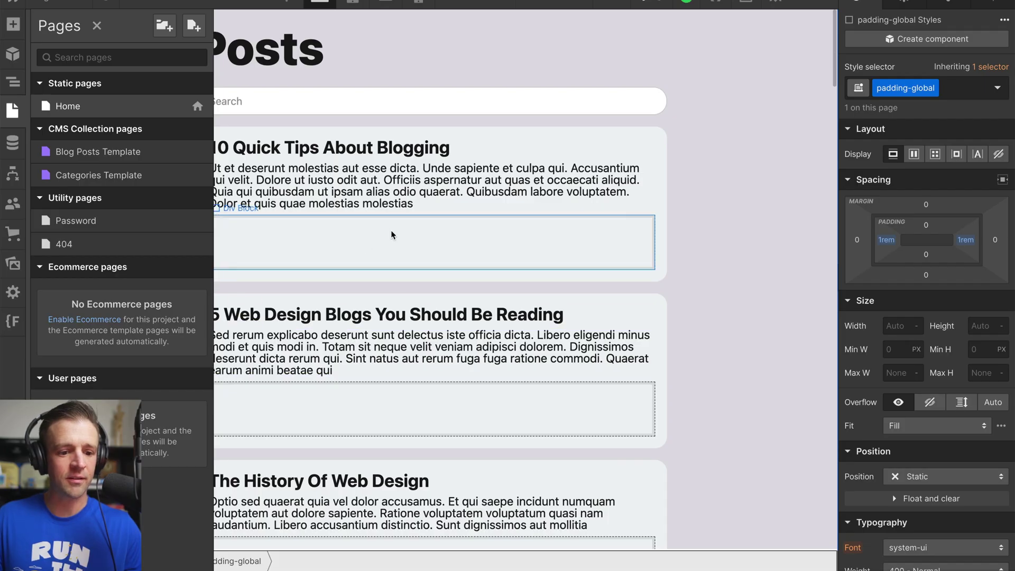
- Select the blog posts Collection List in the page's element tree
click(421, 288)
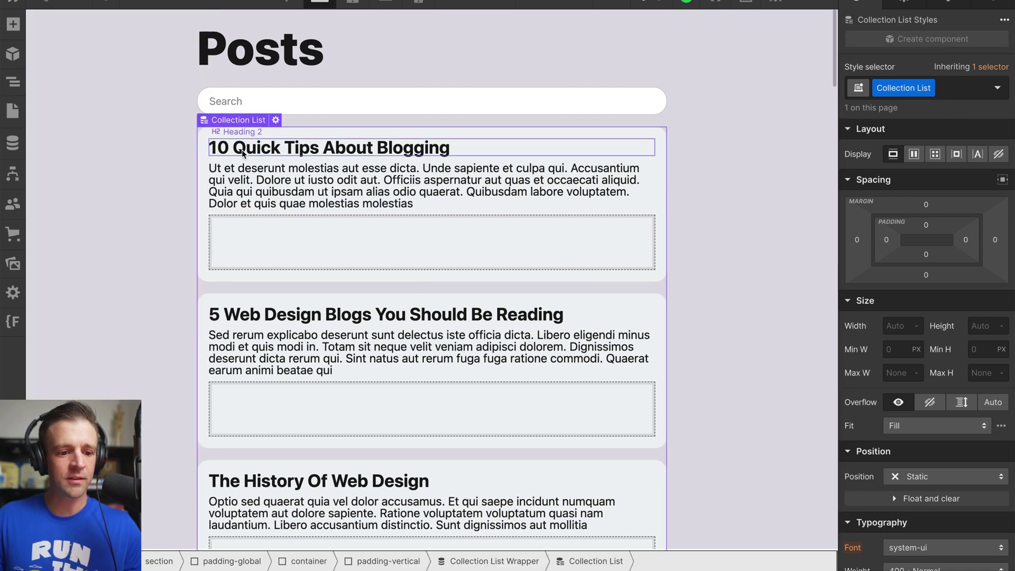
click(14, 82)
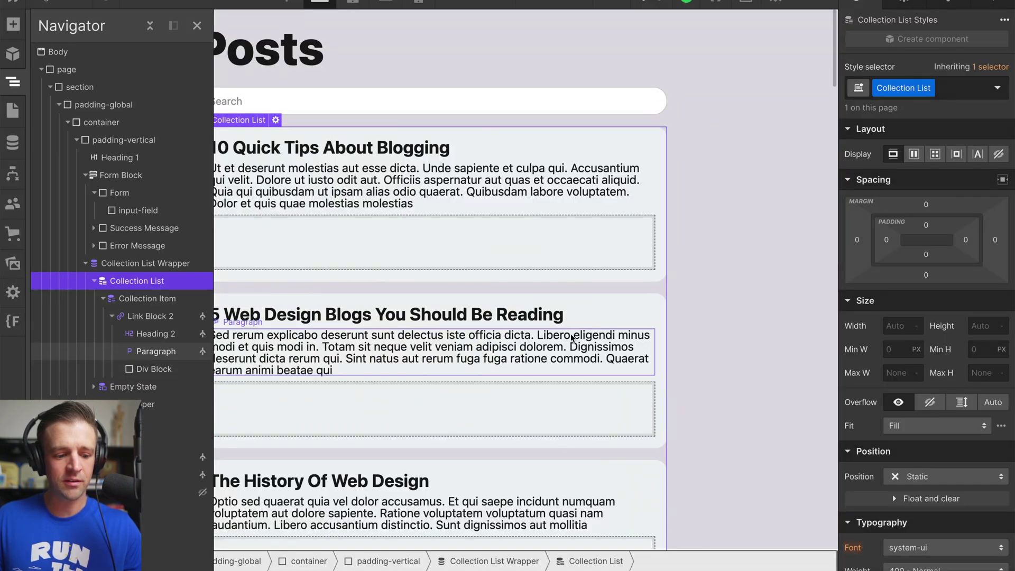
scroll(582, 332, down, 10)
scroll(583, 332, down, 10)
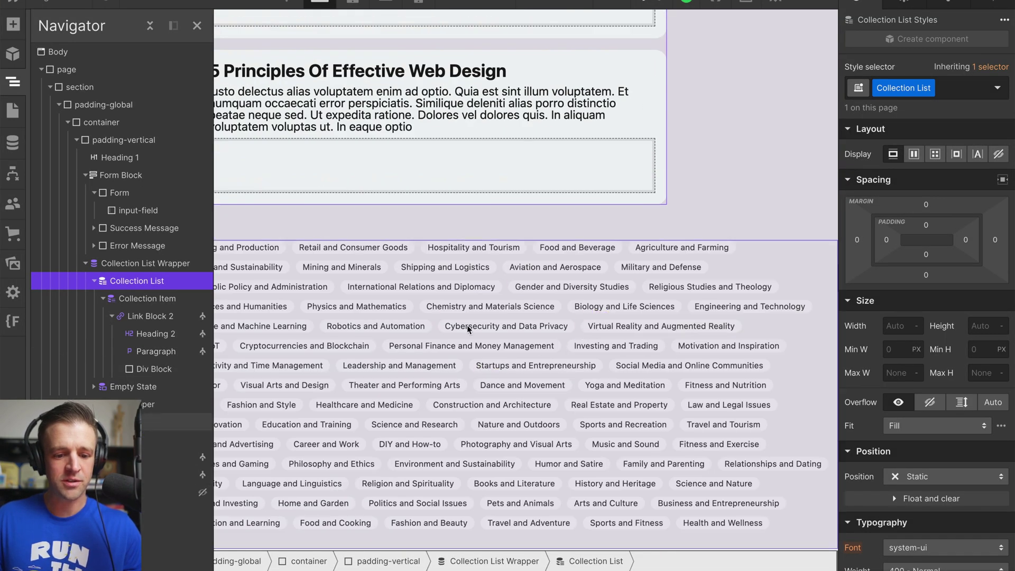
scroll(448, 286, up, 15)
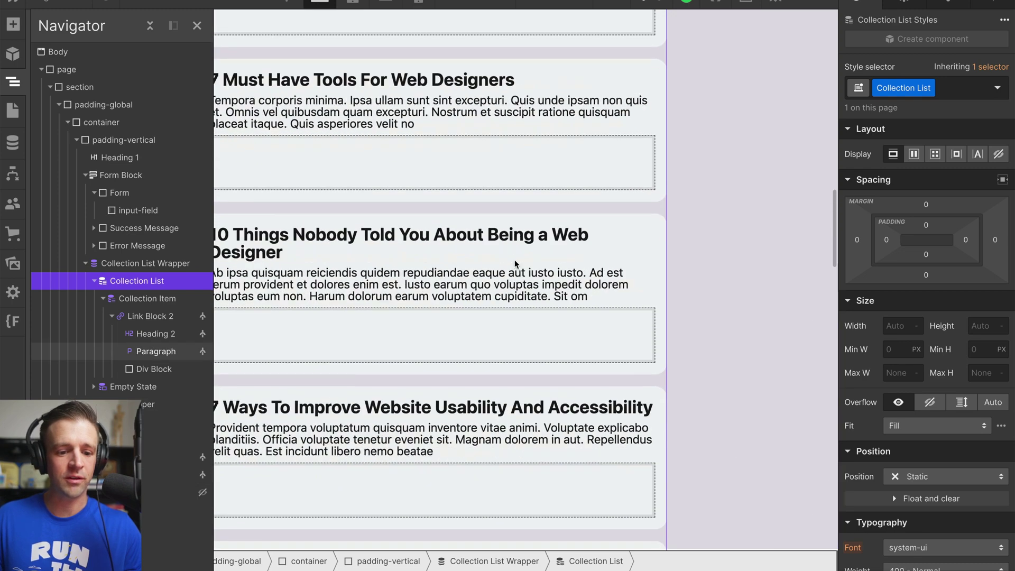
- Replace the Collection List's old attribute with a new fs-cmsfilter-element = list attribute
click(904, 5)
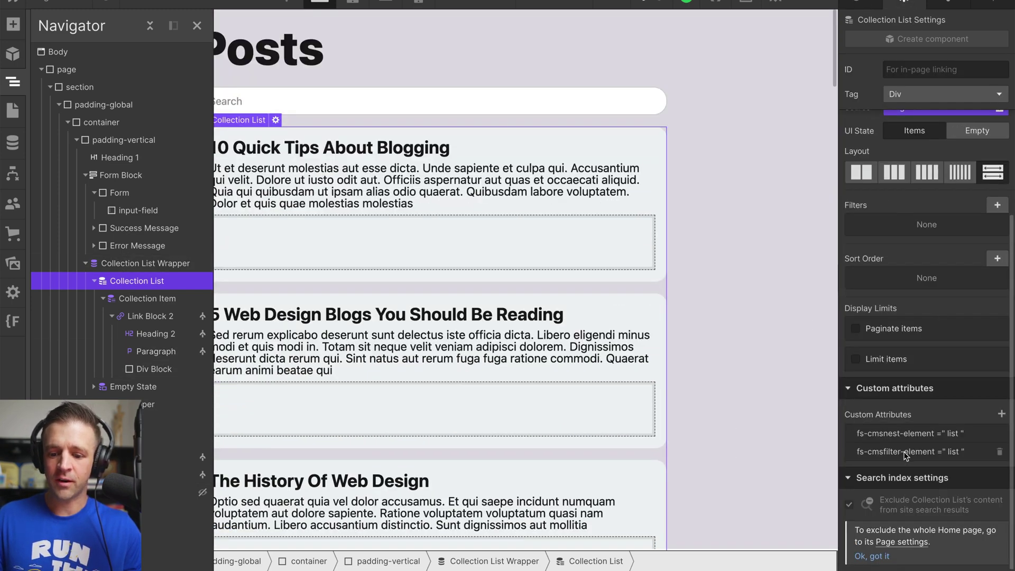
click(998, 452)
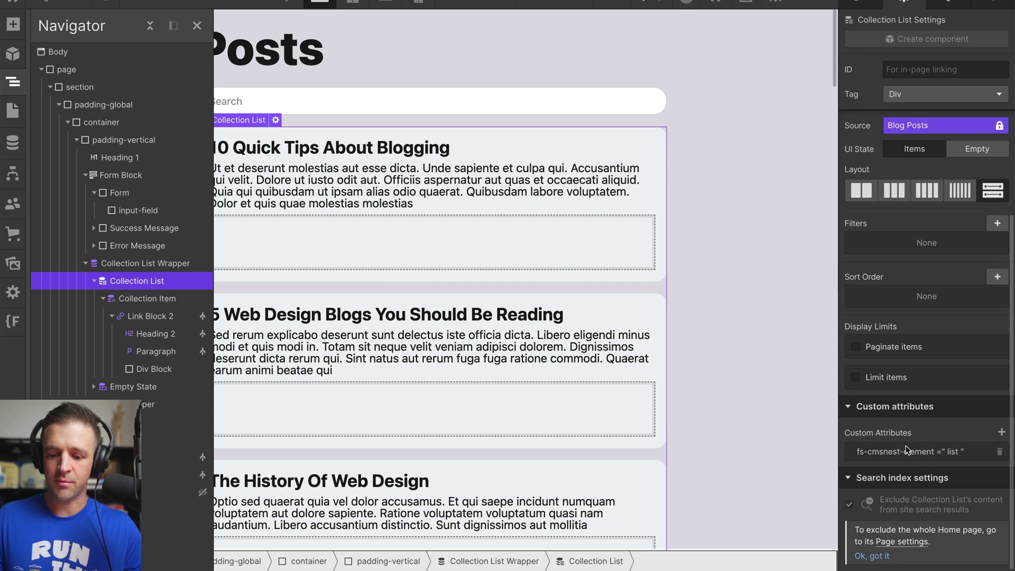
click(995, 434)
click(902, 494)
key(ctrl+v)
click(919, 527)
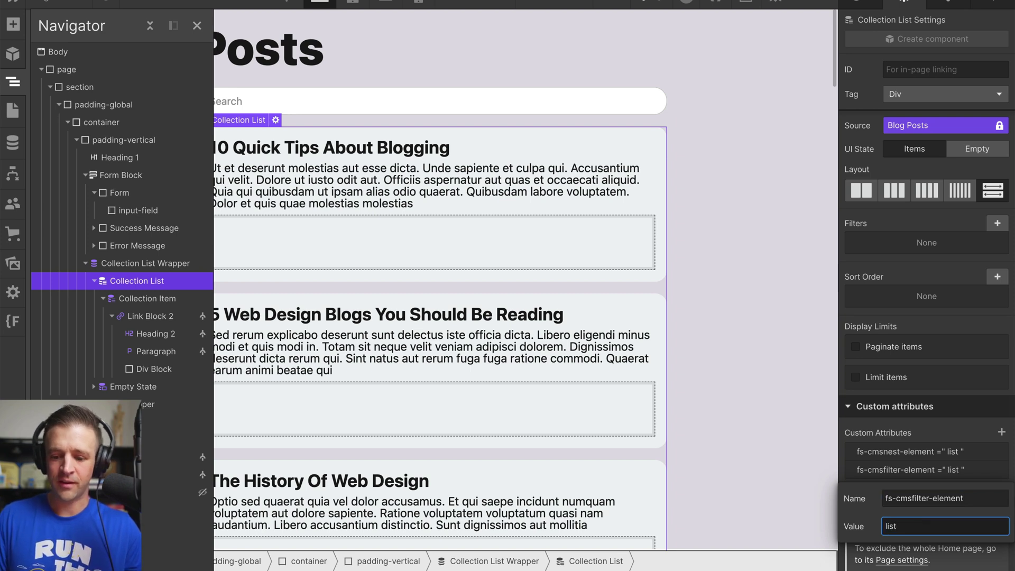
key(Return)
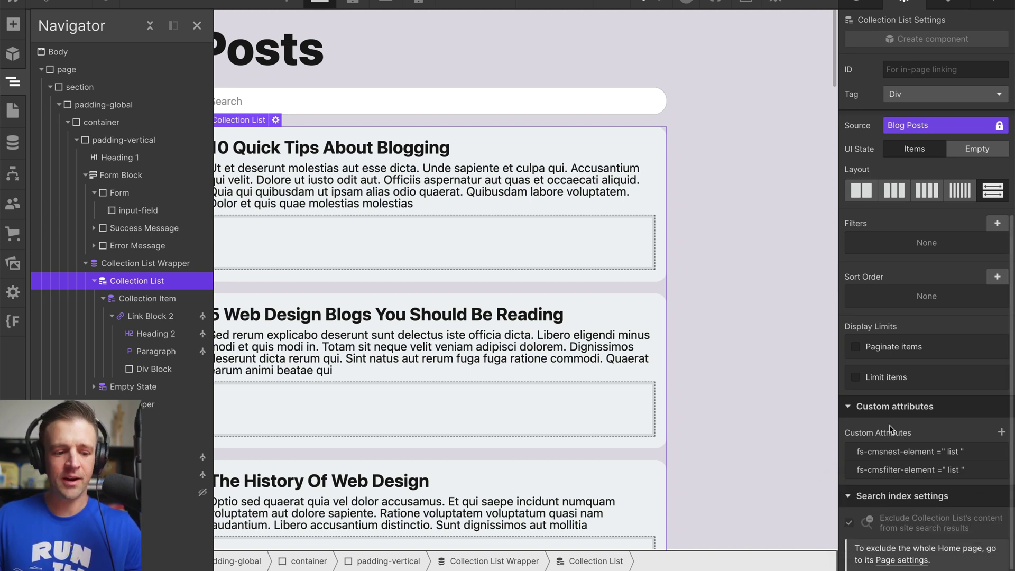
key(alt+Tab)
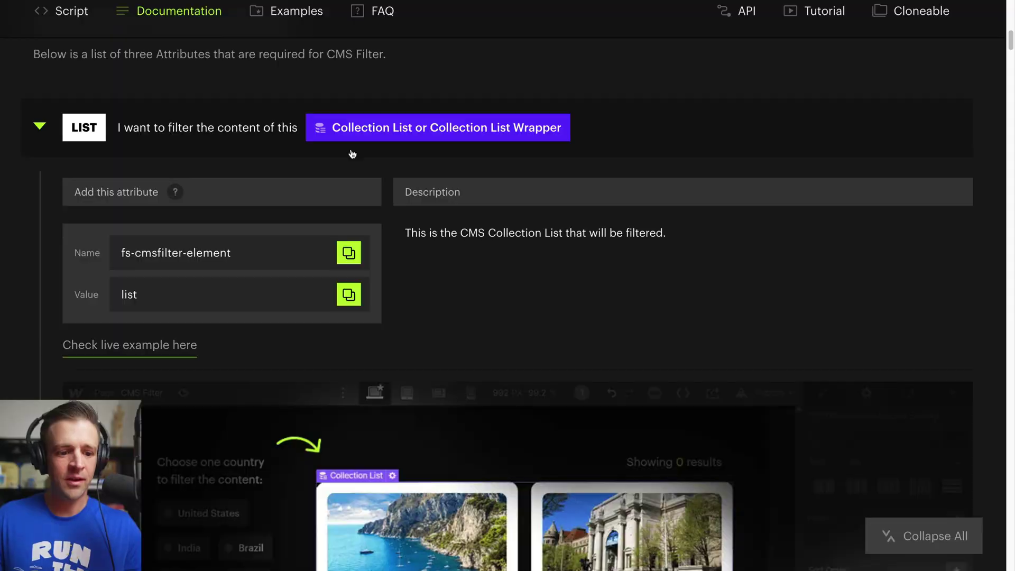
click(51, 141)
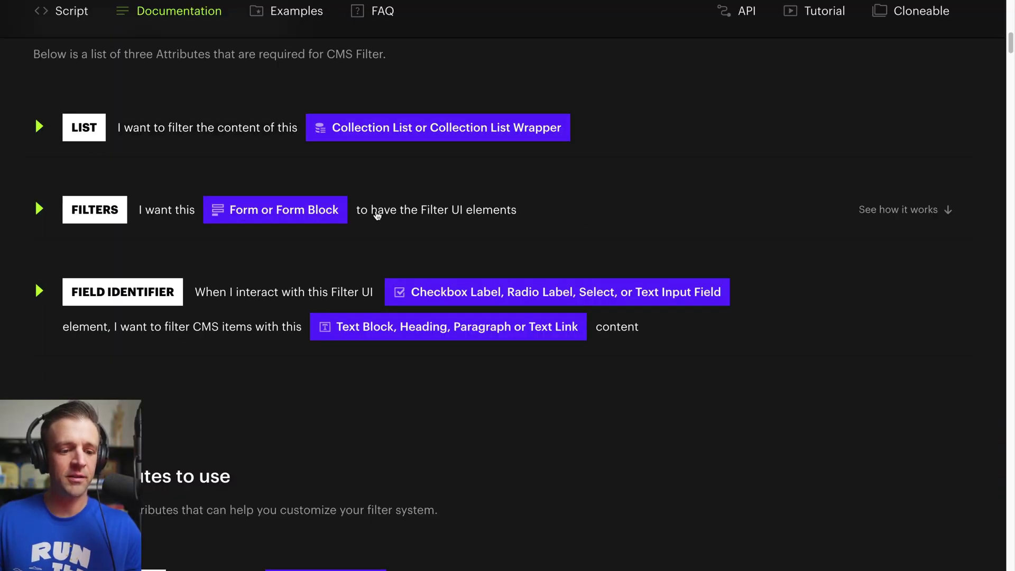
- Expand the FILTERS requirement and copy the fs-cmsfilter-element attribute name
click(376, 213)
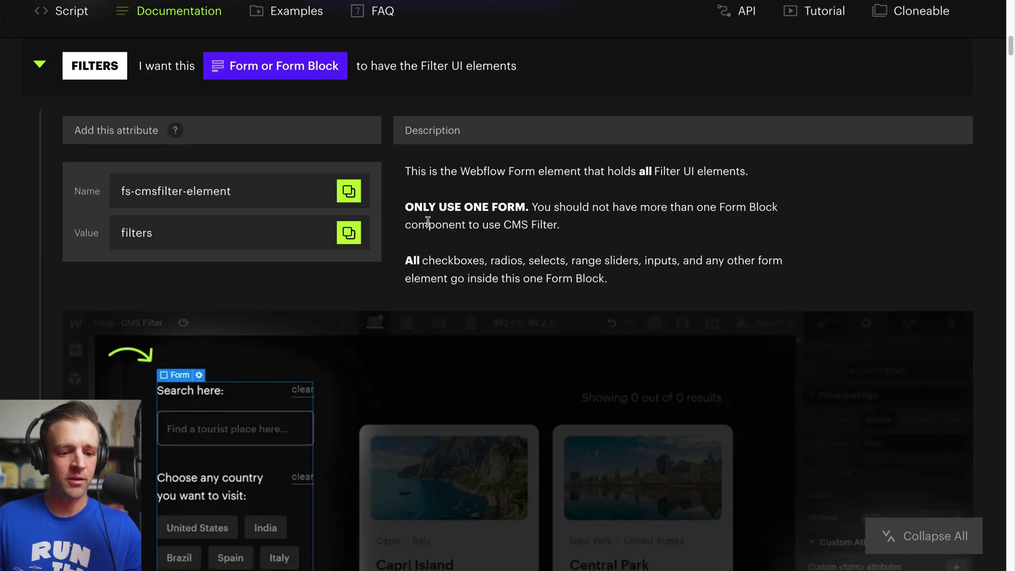
click(349, 195)
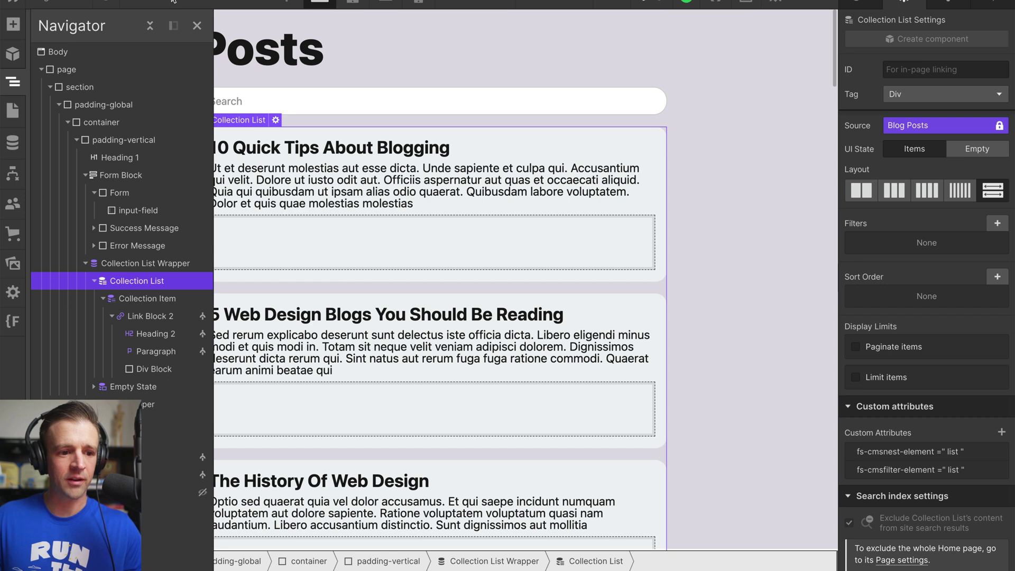
- Add the custom attribute fs-cmsfilter-element with value filters to the Form Block
click(119, 177)
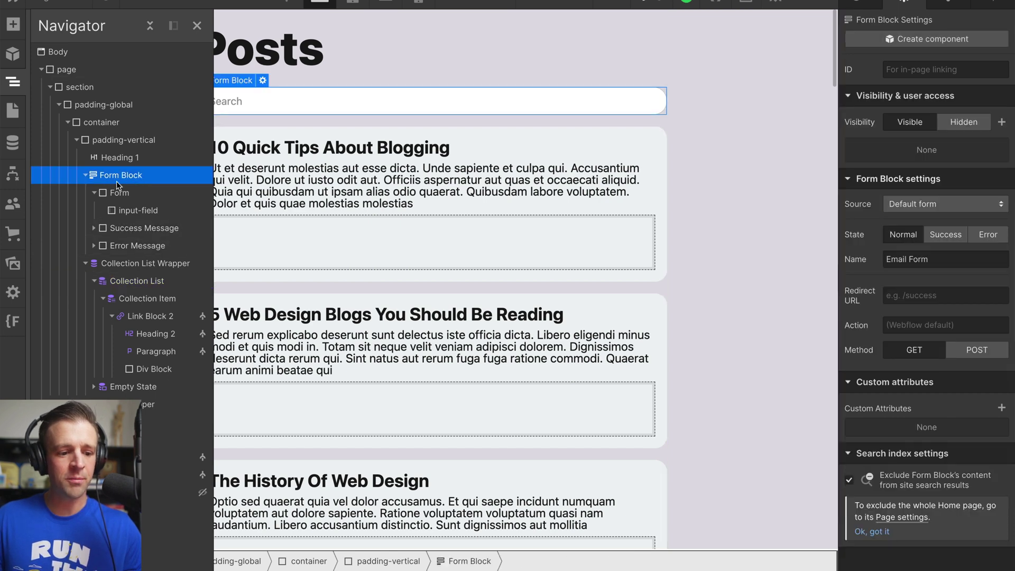
click(1000, 408)
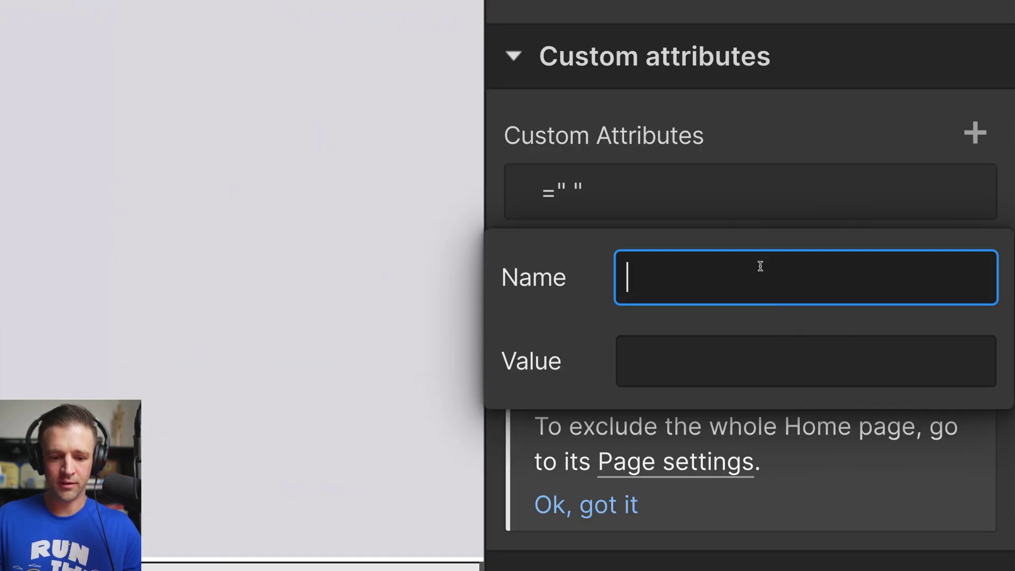
key(ctrl+v)
click(750, 365)
text(filters)
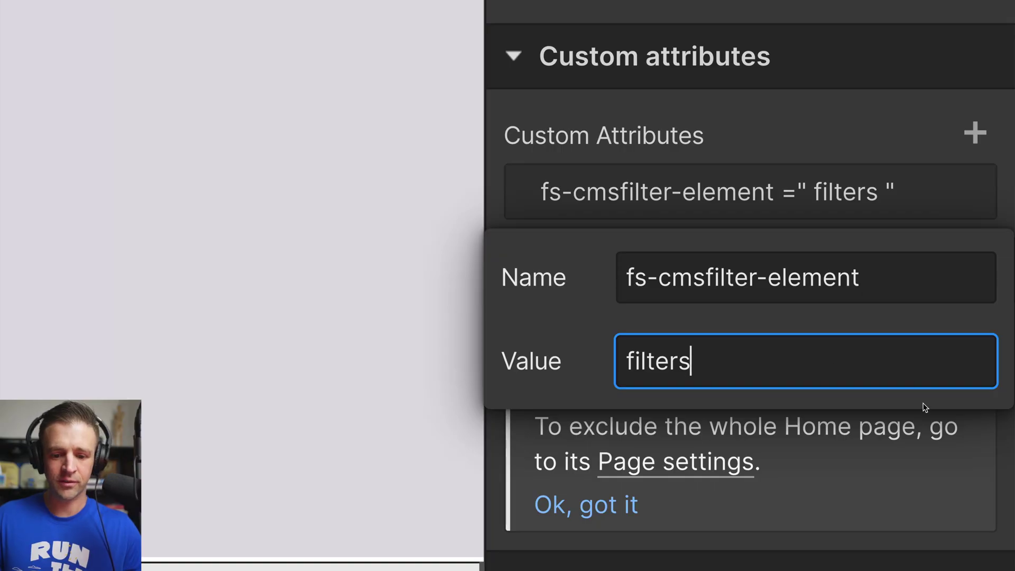
- Save the Form Block's new filters attribute
click(837, 424)
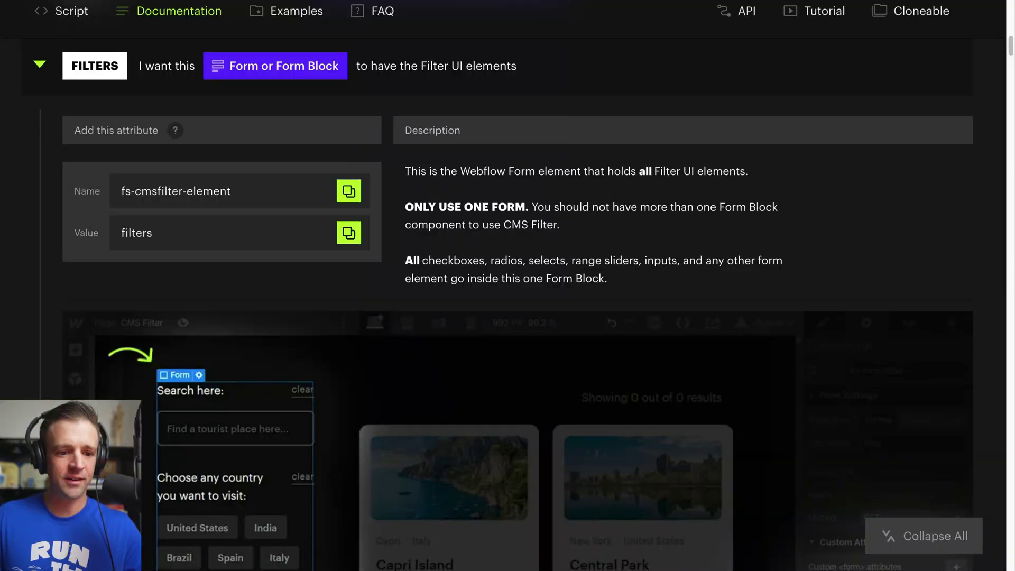
scroll(420, 203, down, 6)
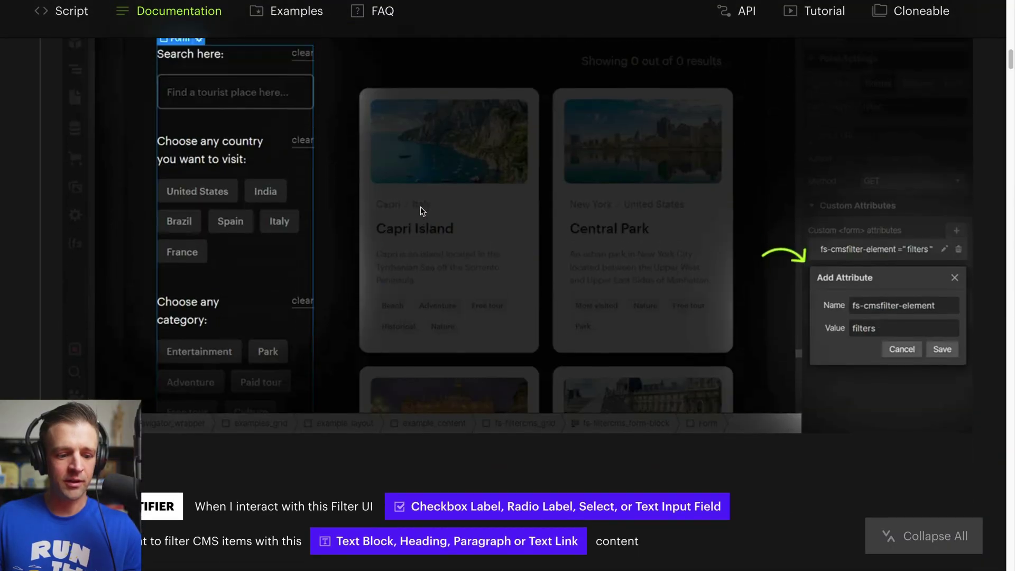
scroll(420, 207, up, 3)
scroll(311, 138, up, 3)
- Collapse FILTERS, expand FIELD IDENTIFIER in the docs, and copy fs-cmsfilter-field
click(174, 91)
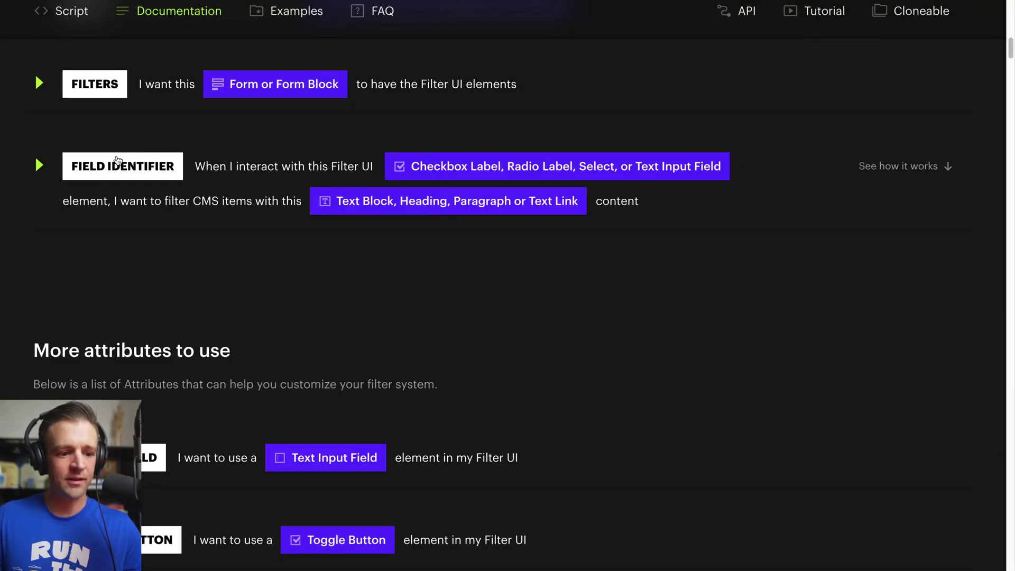
click(172, 175)
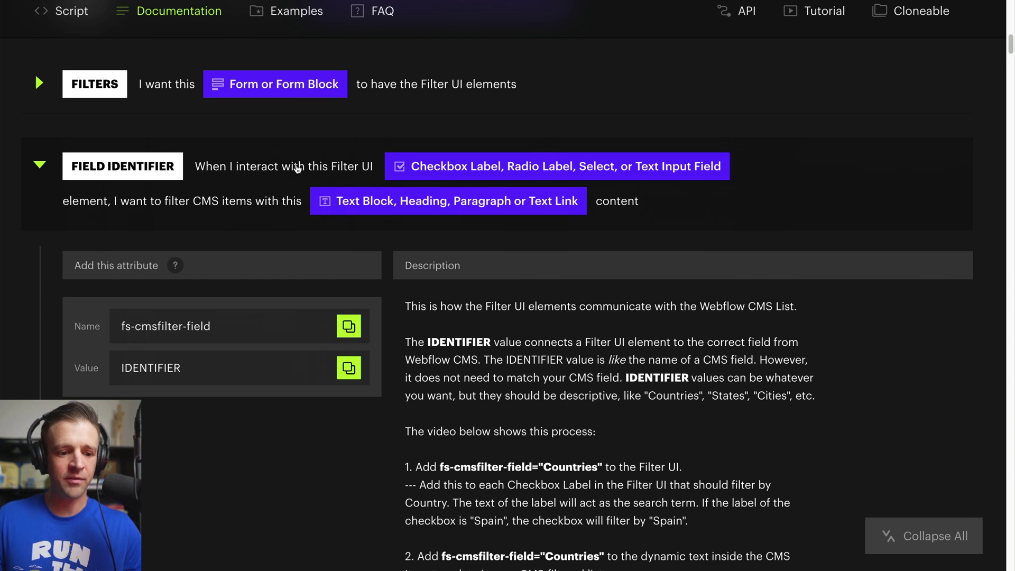
scroll(348, 172, down, 1)
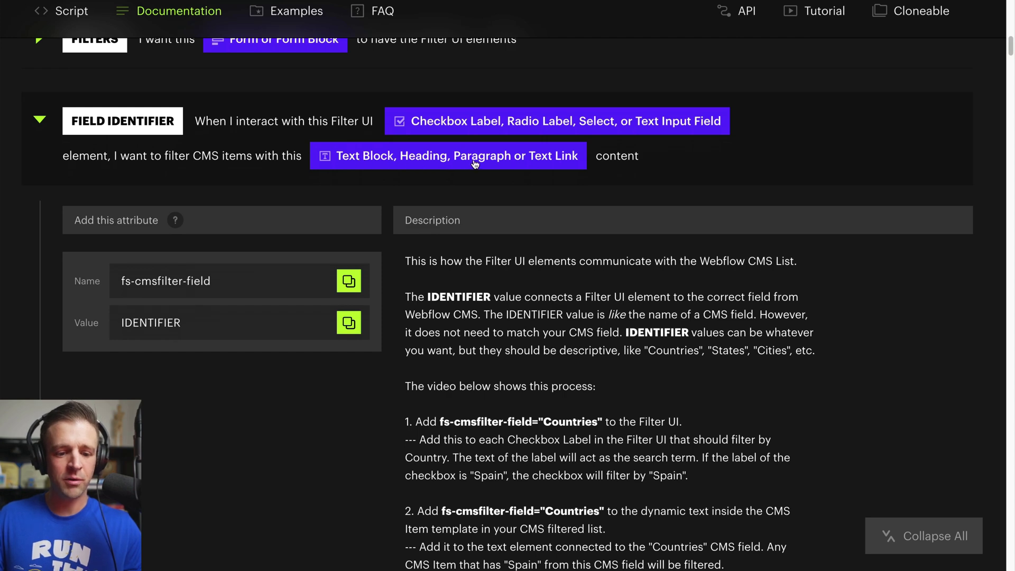
scroll(549, 174, down, 2)
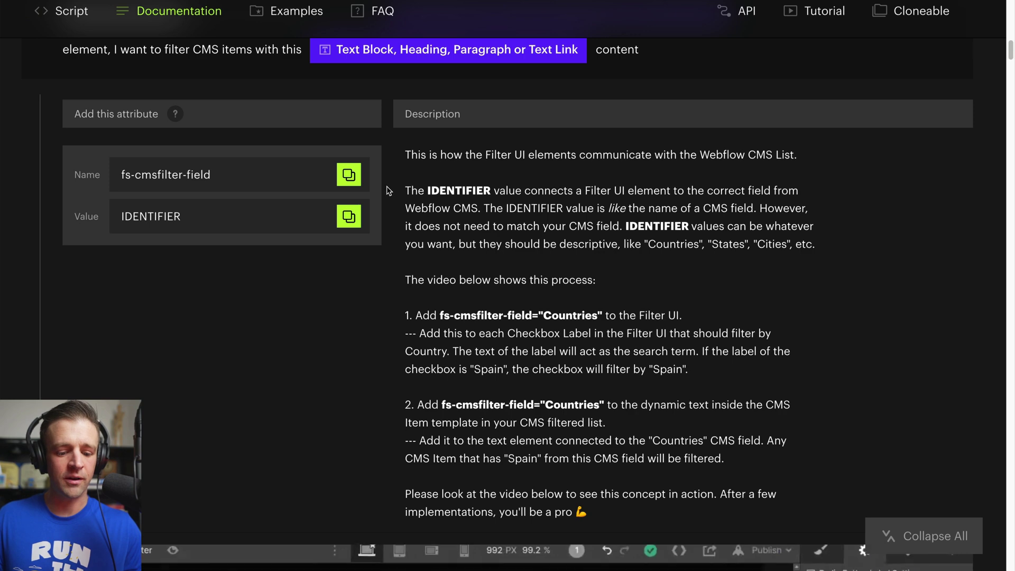
scroll(467, 254, up, 1)
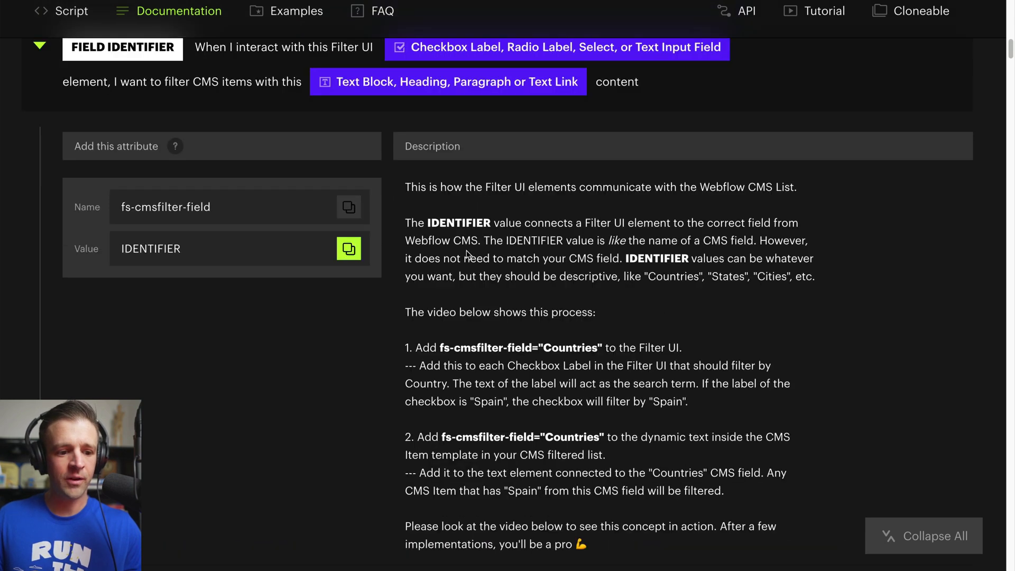
double_click(153, 203)
click(367, 212)
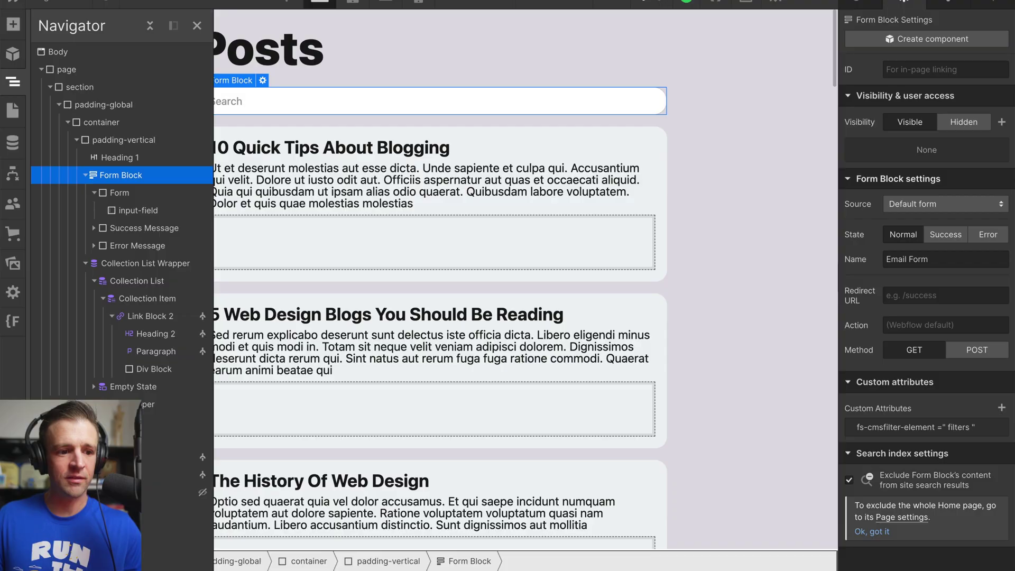
- Give the category tag text the attribute fs-cmsfilter-field = category and save it
click(159, 474)
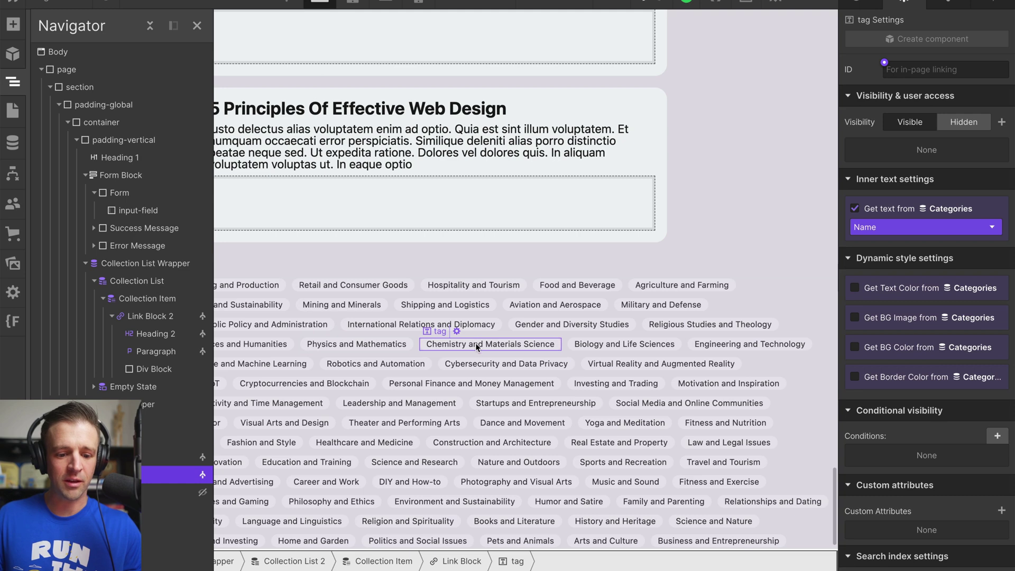
scroll(898, 405, down, 1)
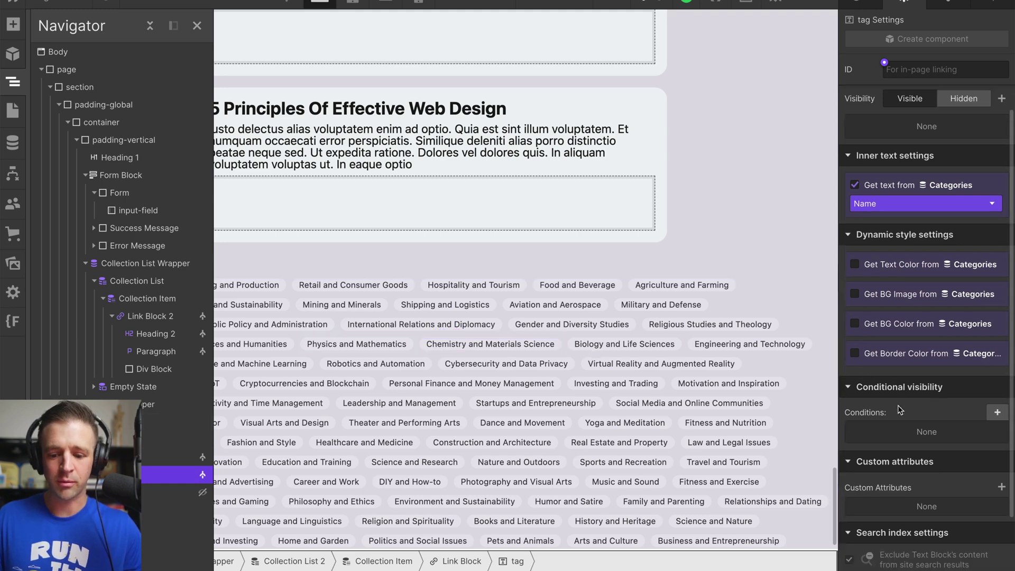
scroll(897, 405, down, 2)
click(1001, 432)
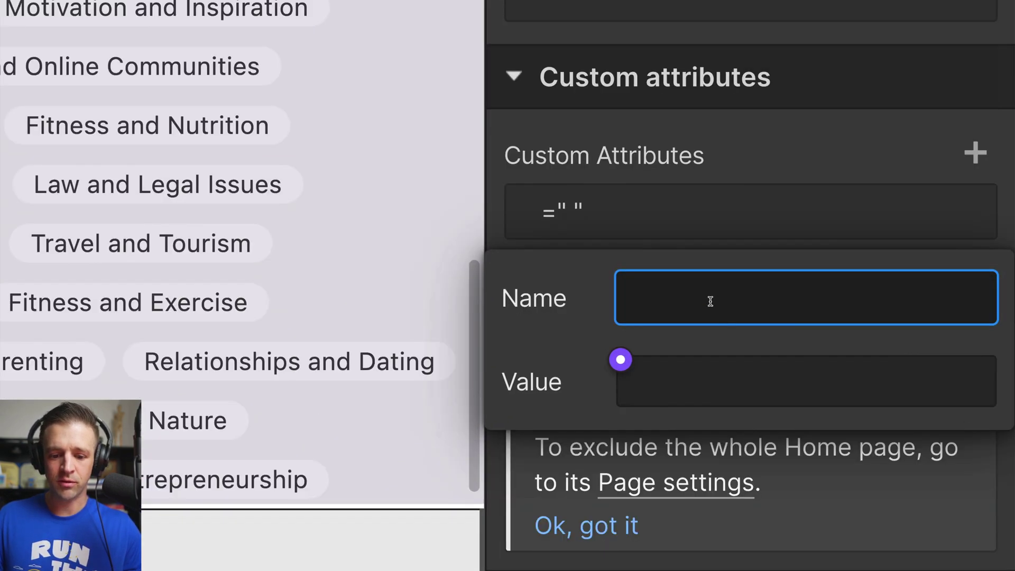
key(ctrl+v)
click(909, 505)
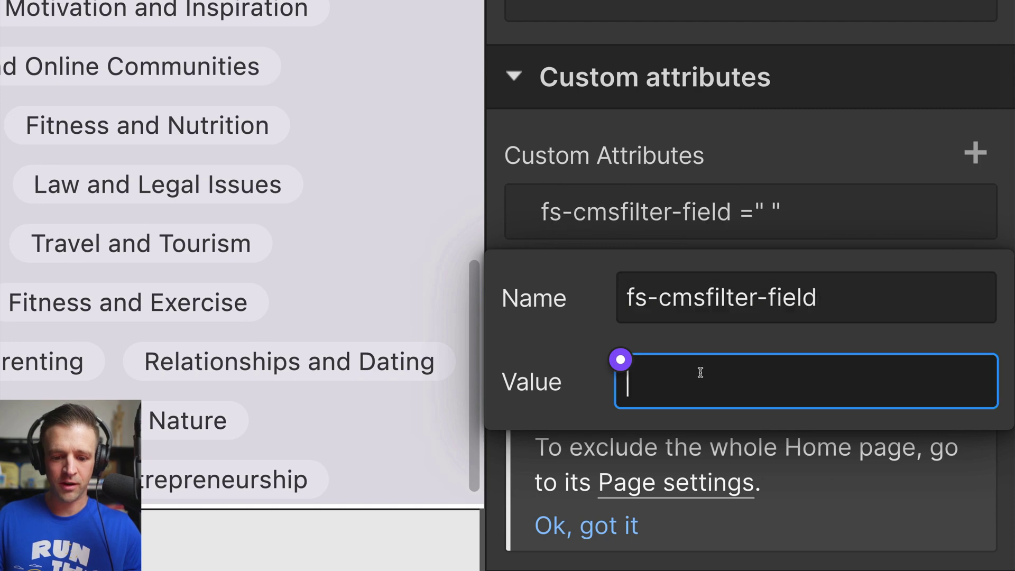
text(cate)
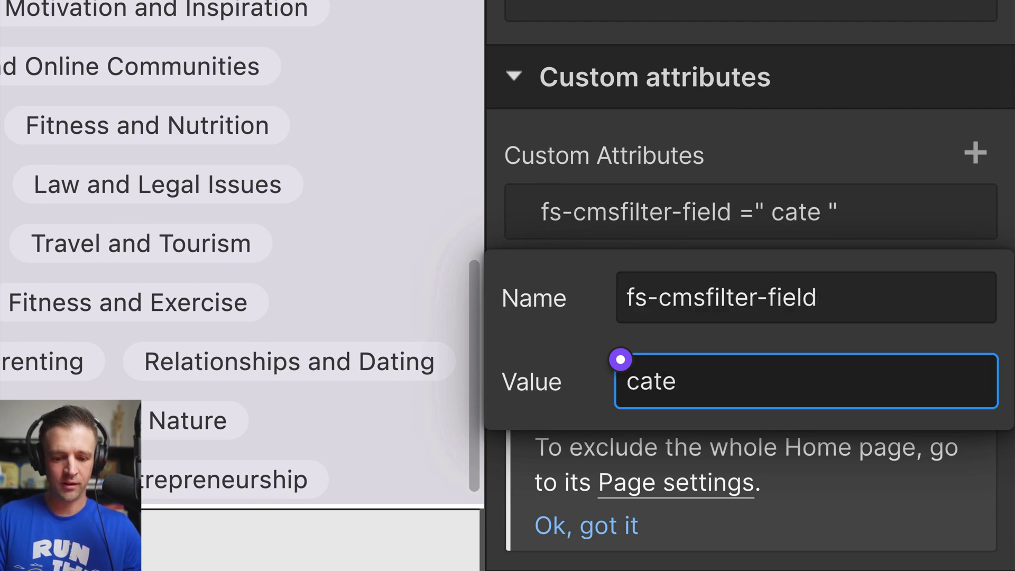
text(gory)
click(722, 228)
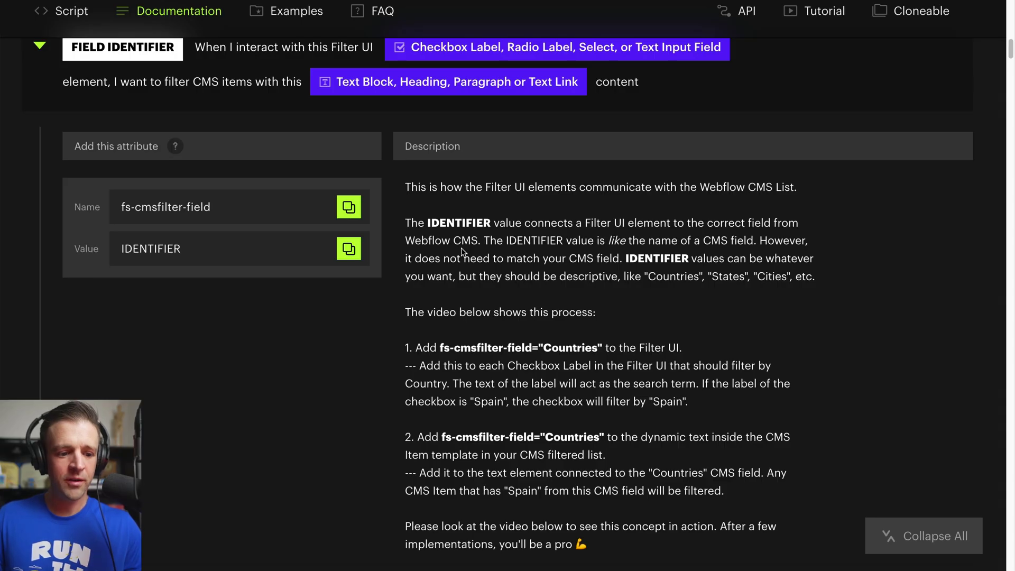
- Expand the Search Field entry in the docs and copy its fs-cmsfilter-field name
click(925, 534)
scroll(294, 113, up, 6)
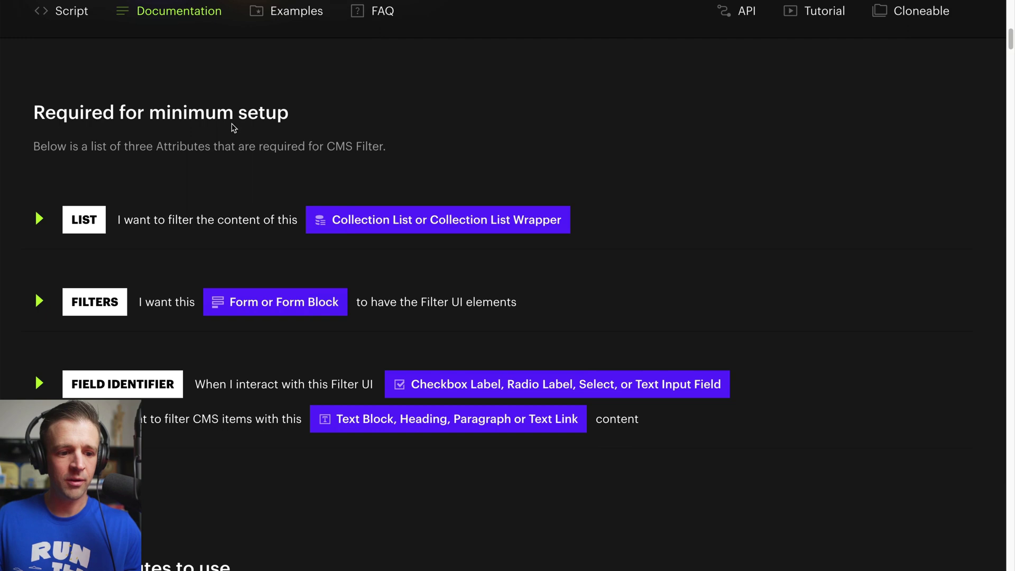
scroll(233, 128, up, 3)
scroll(331, 140, down, 5)
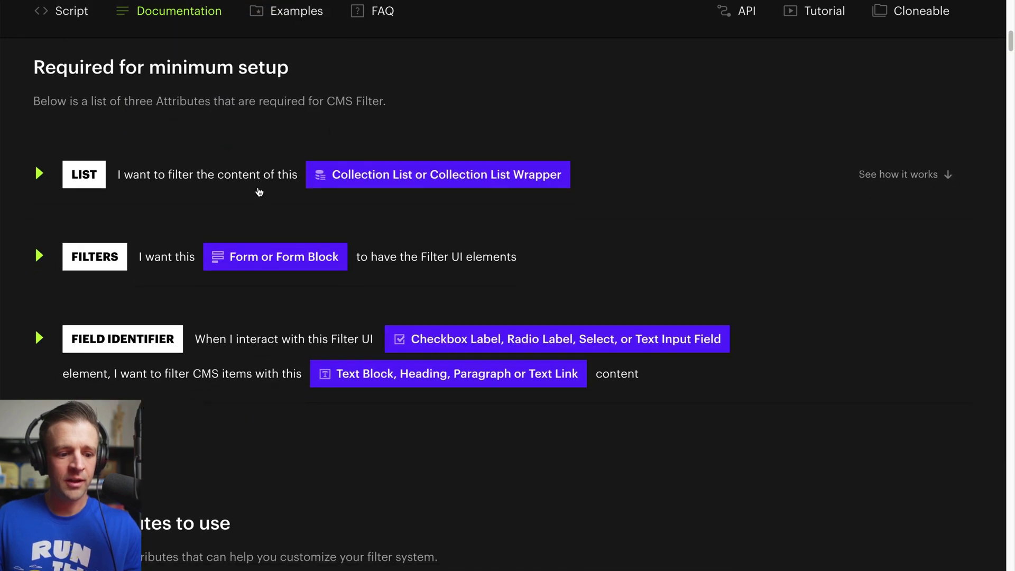
scroll(294, 176, down, 7)
scroll(464, 165, down, 4)
scroll(469, 163, up, 2)
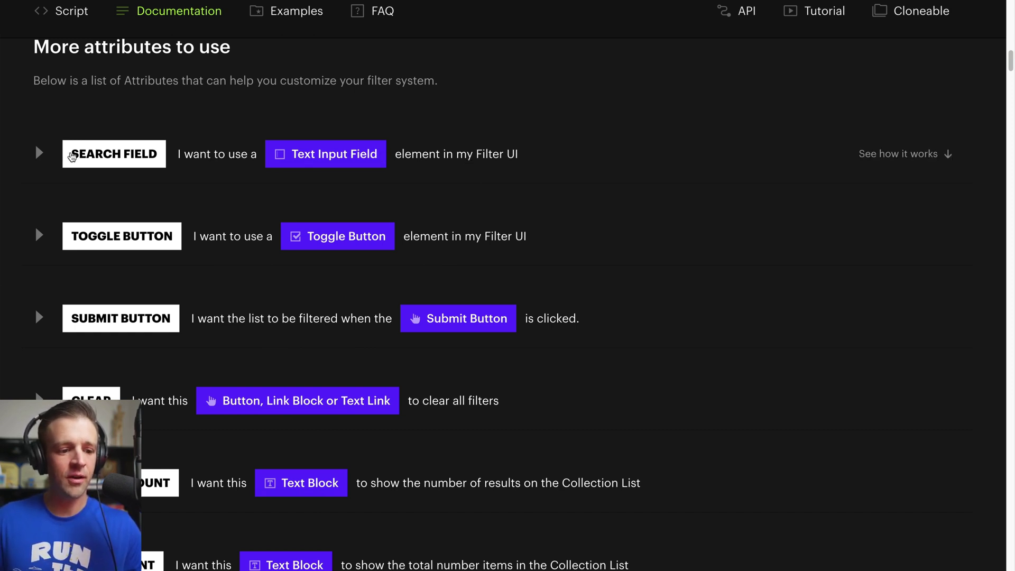
click(219, 155)
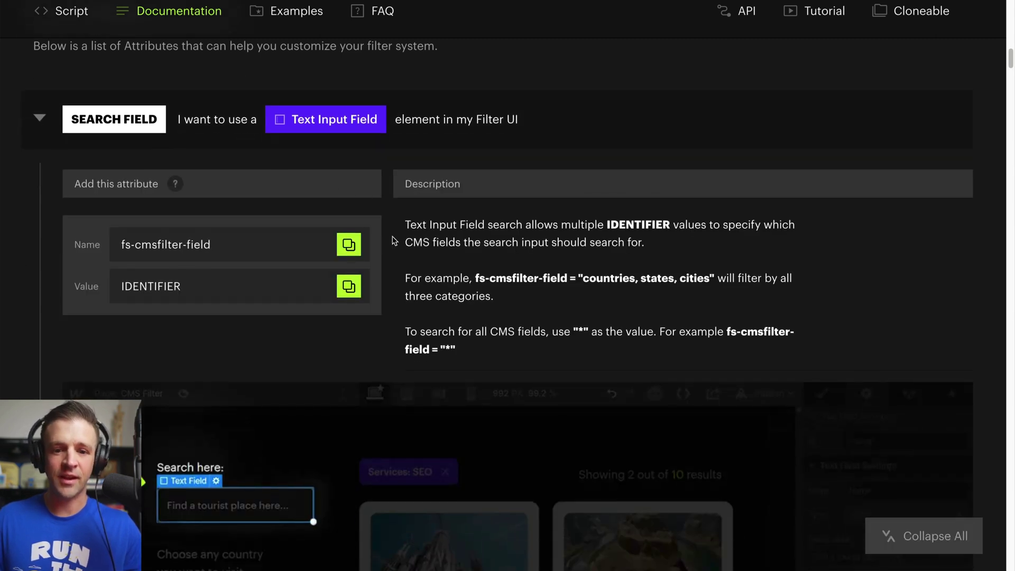
scroll(391, 239, down, 1)
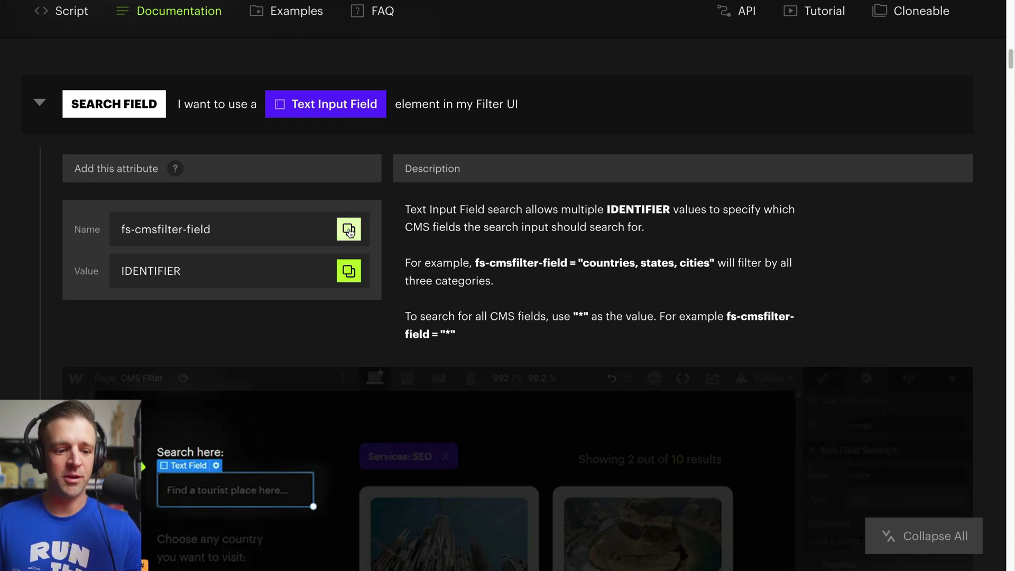
drag(132, 234, 231, 234)
click(232, 235)
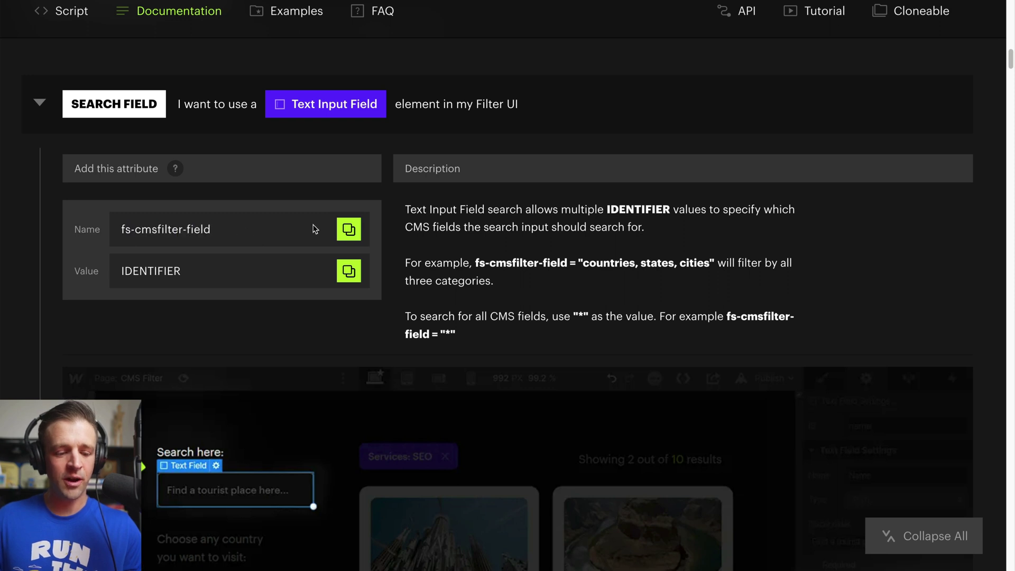
click(348, 230)
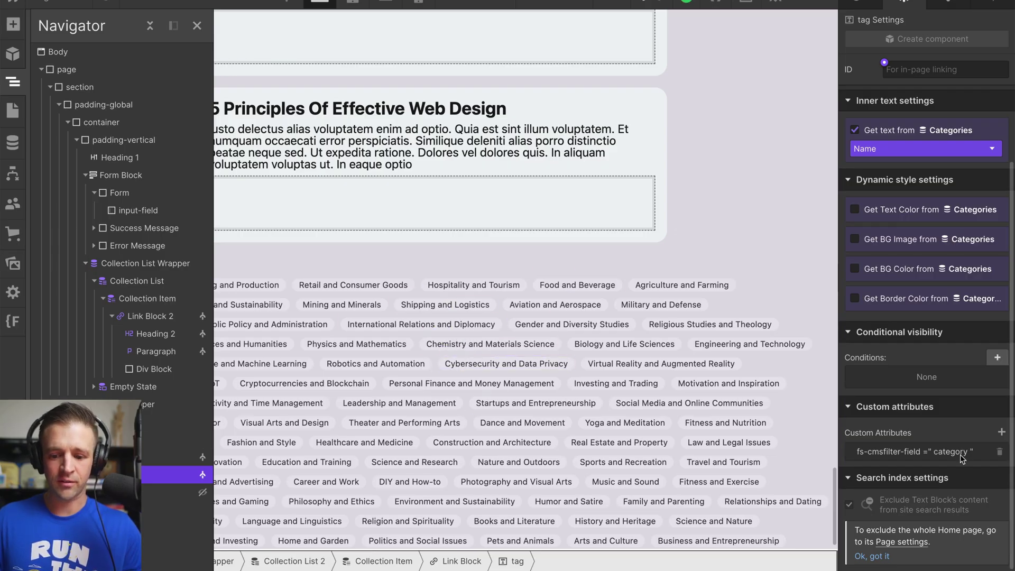
- Add the attribute fs-cmsfilter-field = category to the Posts page search input
scroll(379, 278, up, 10)
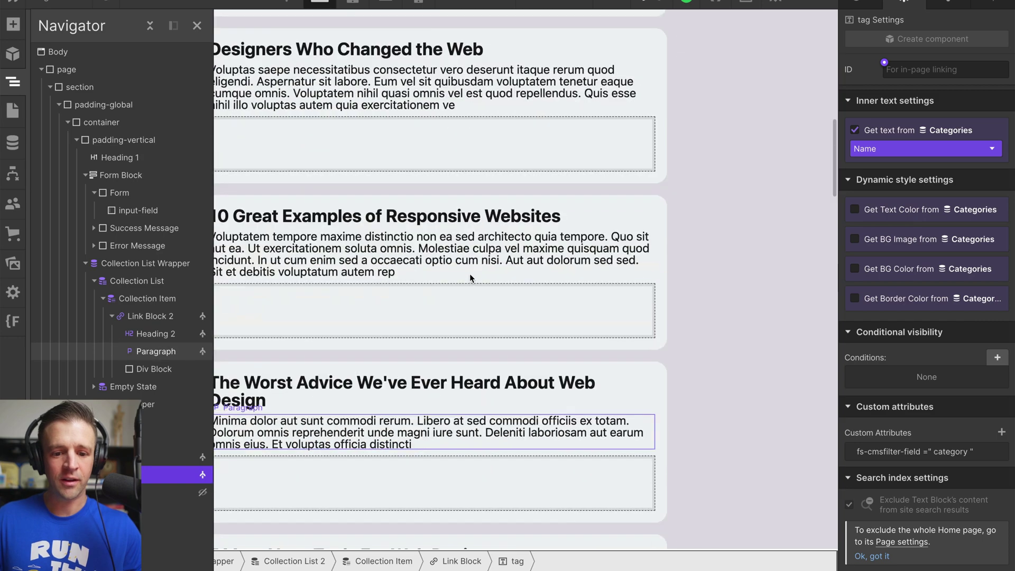
scroll(460, 232, up, 5)
click(412, 101)
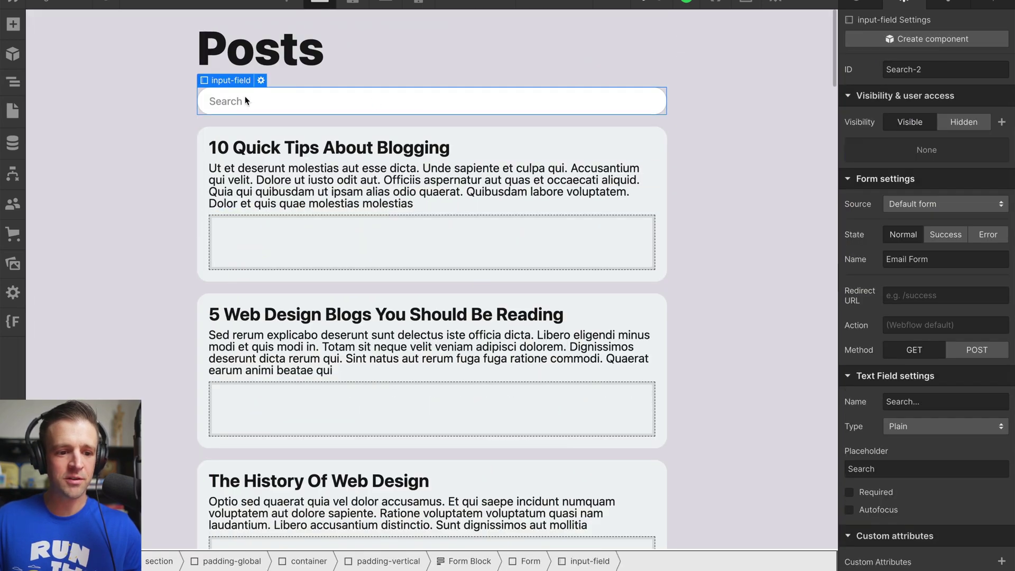
scroll(914, 402, down, 3)
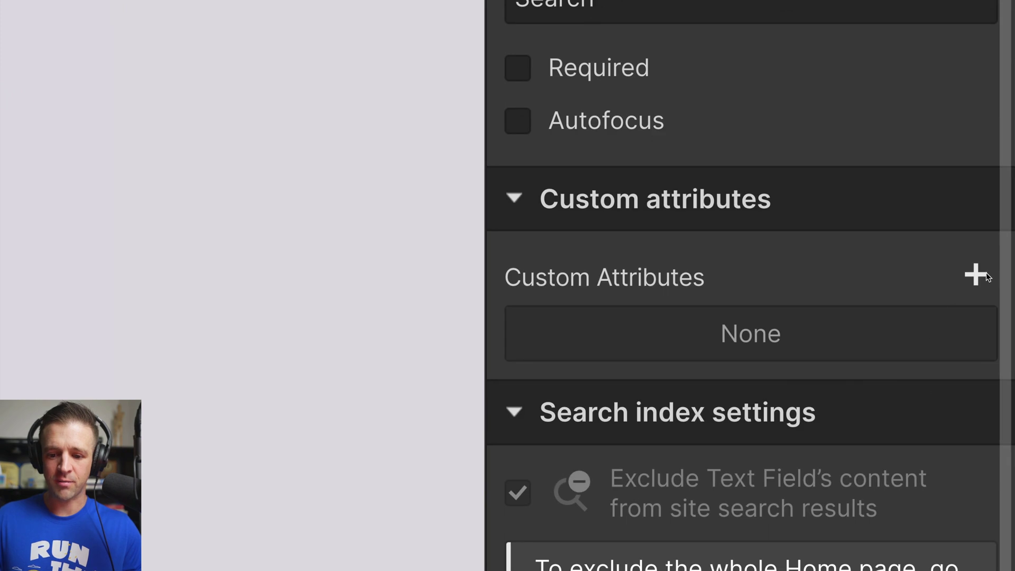
click(1001, 431)
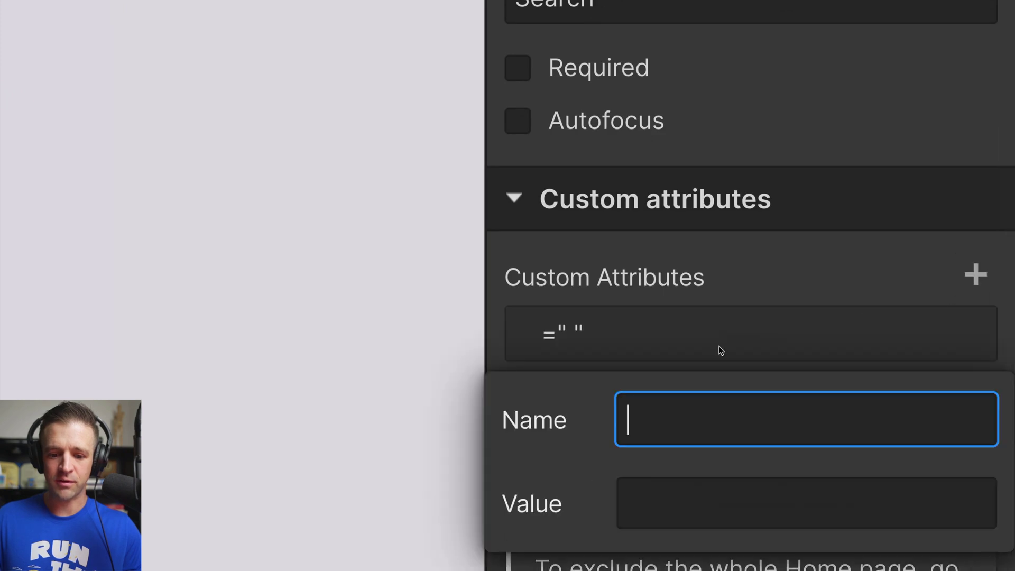
text(fs-cmsfilter-field)
click(725, 487)
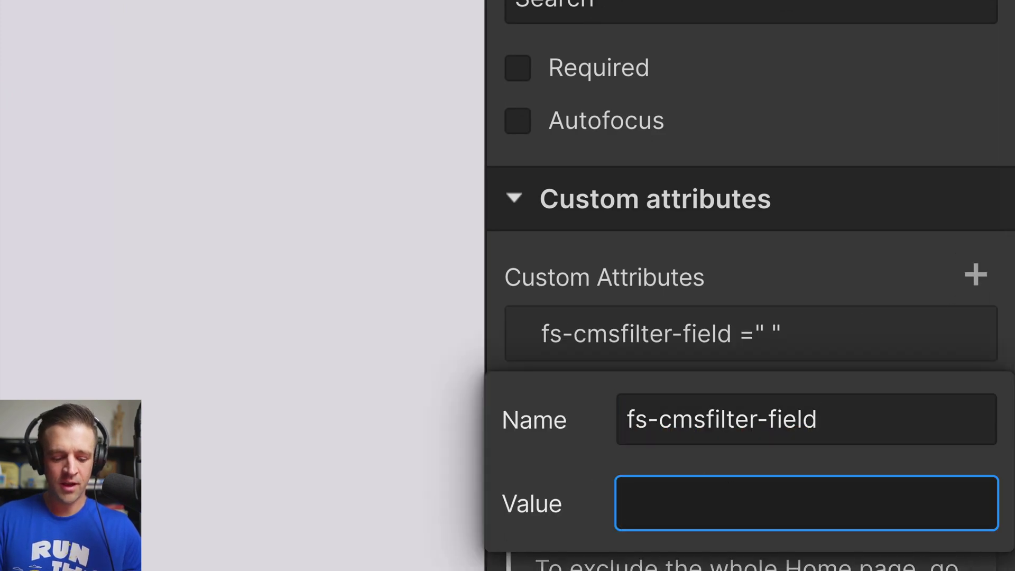
text(category)
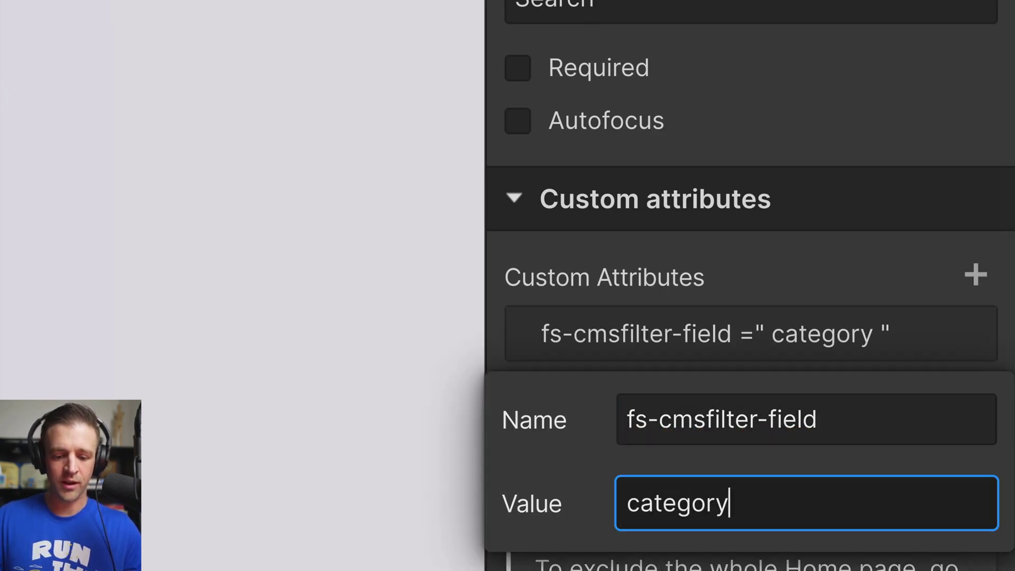
key(Return)
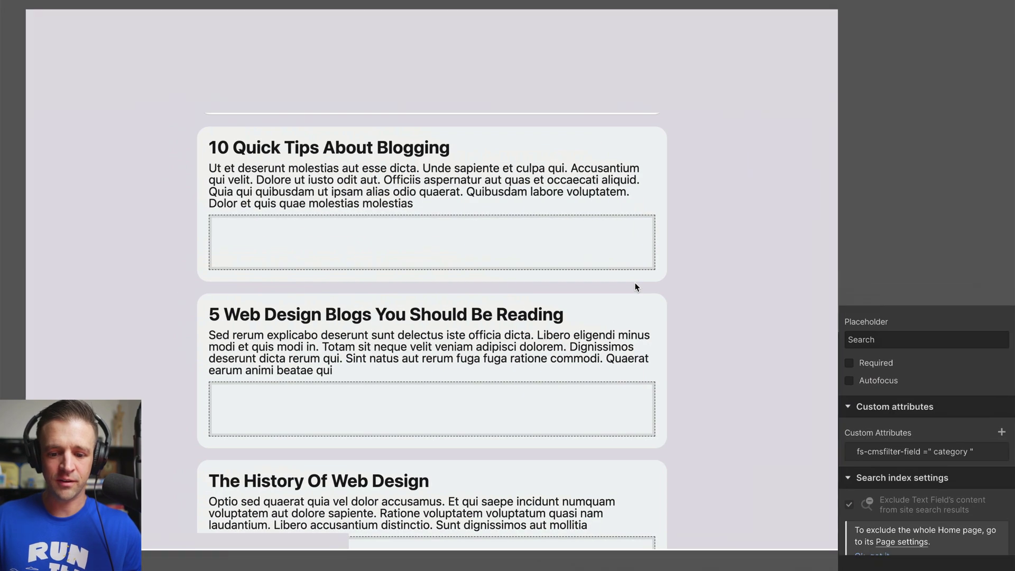
- Publish the site to the webflow.io domain and open the live page's search box
click(799, 4)
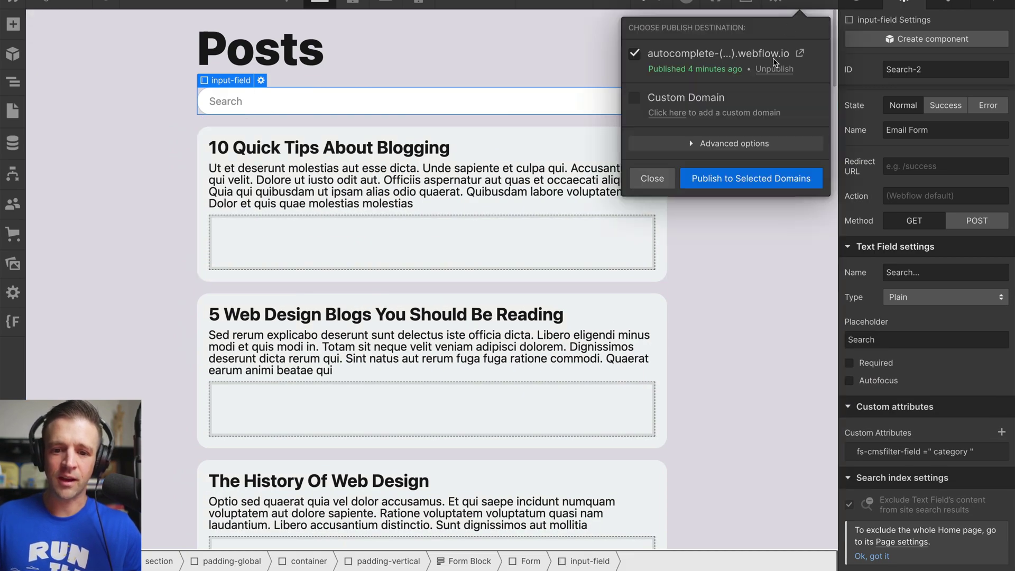
click(761, 178)
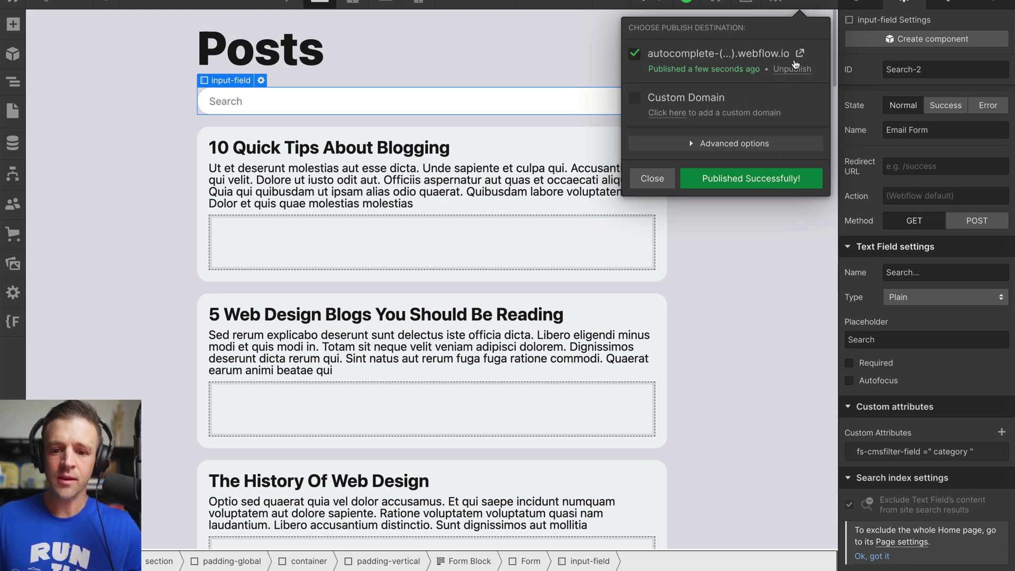
click(799, 53)
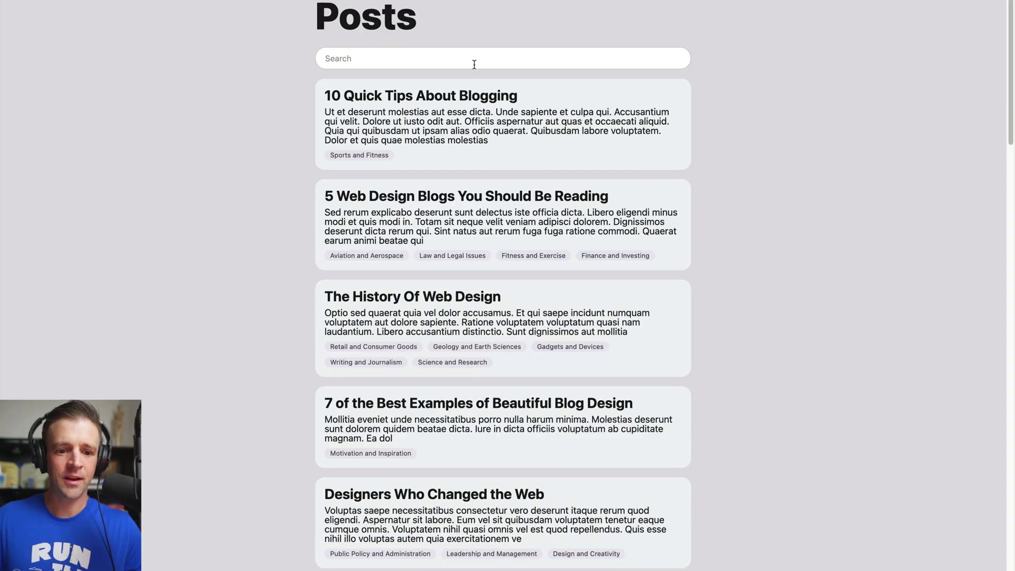
click(474, 63)
text(fina)
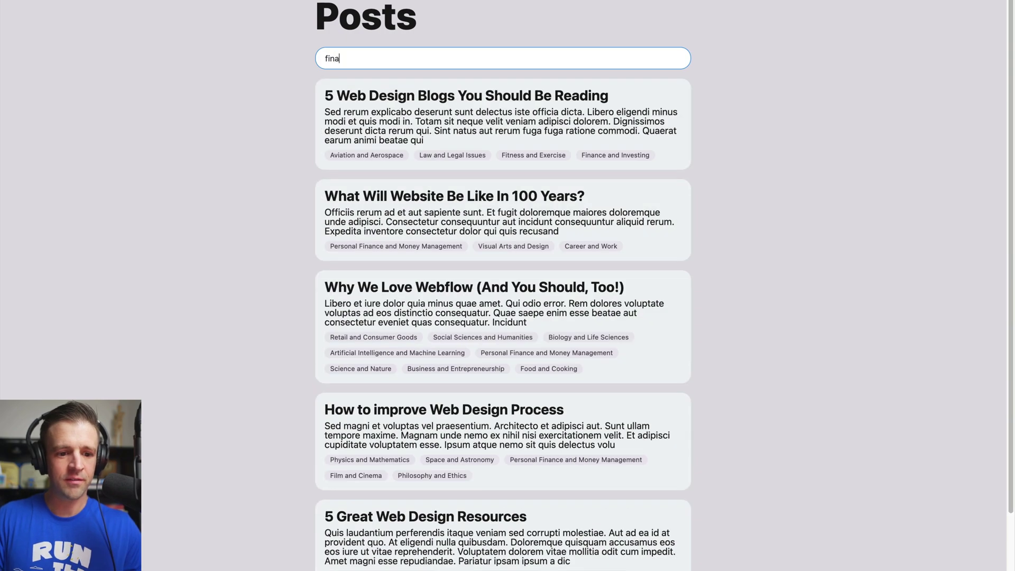
text(nce)
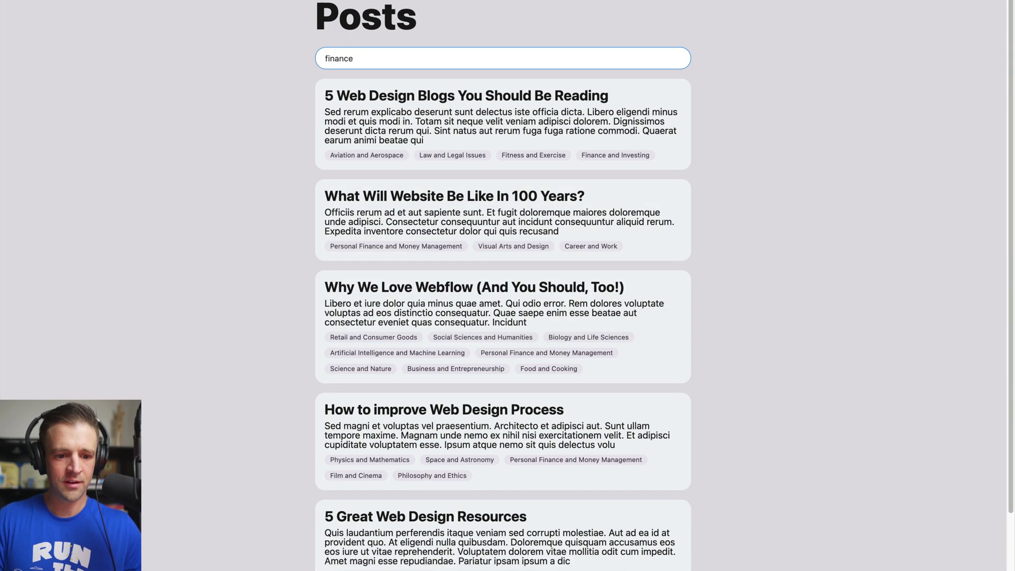
key(BackSpace)
key(BackSpace)
key(BackSpace)
key(BackSpace)
key(BackSpace)
key(BackSpace)
key(BackSpace)
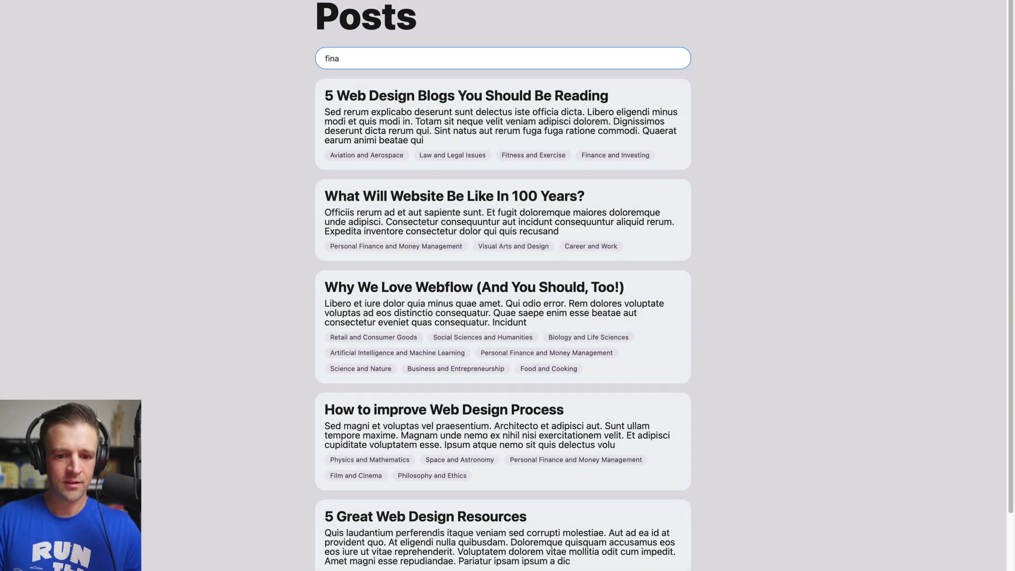
text(aviation)
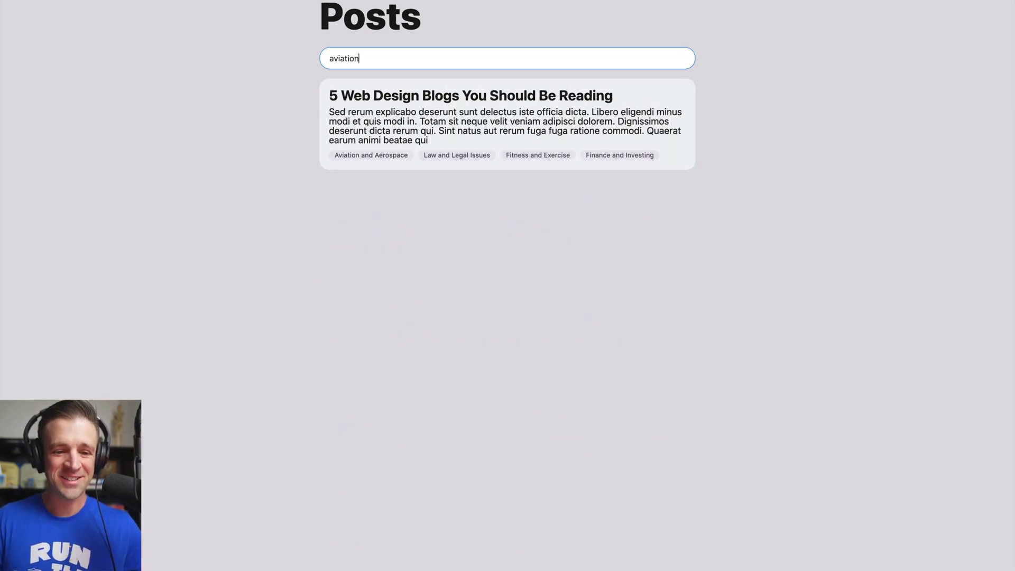
key(BackSpace)
key(BackSpace)
key(BackSpace)
key(BackSpace)
key(BackSpace)
key(BackSpace)
key(BackSpace)
key(BackSpace)
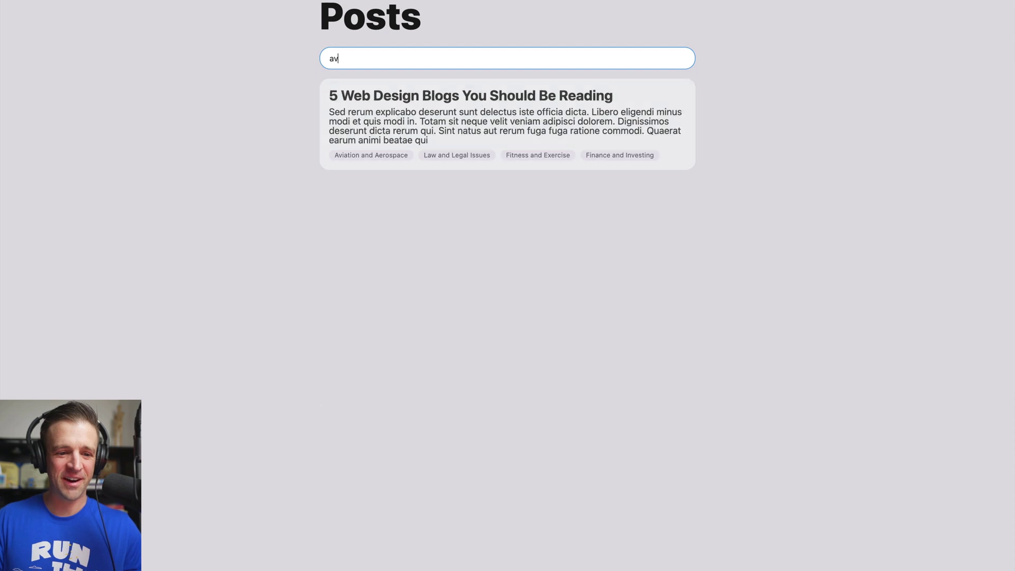
text(science)
key(BackSpace)
key(BackSpace)
key(BackSpace)
key(BackSpace)
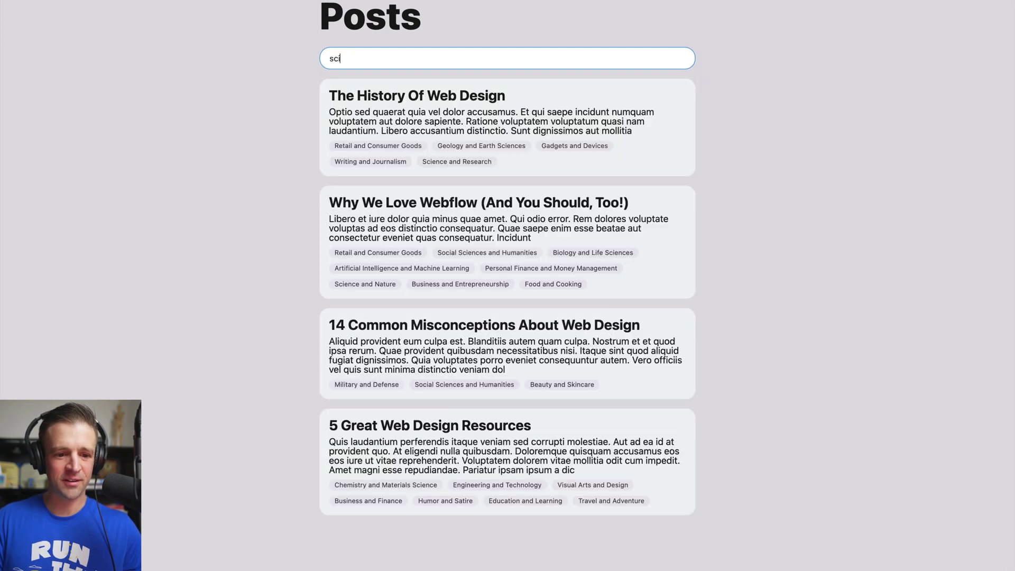
text(ence)
key(BackSpace)
key(BackSpace)
key(BackSpace)
key(BackSpace)
key(BackSpace)
key(BackSpace)
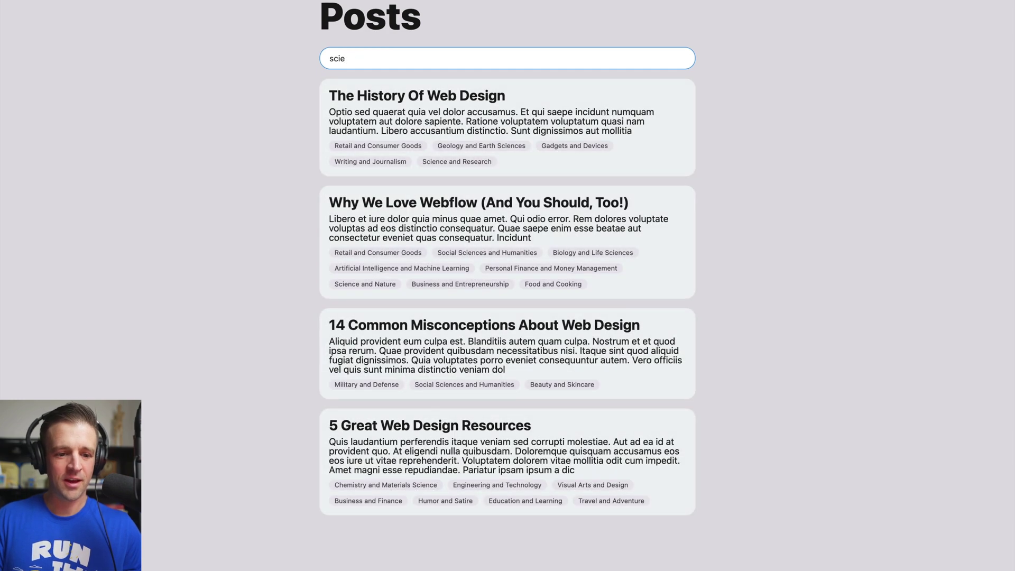
key(BackSpace)
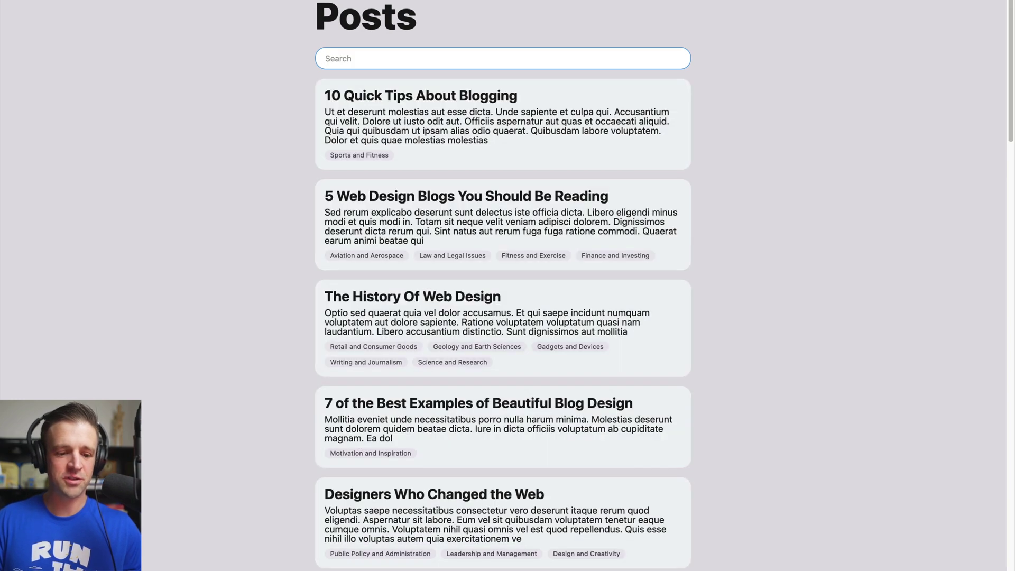